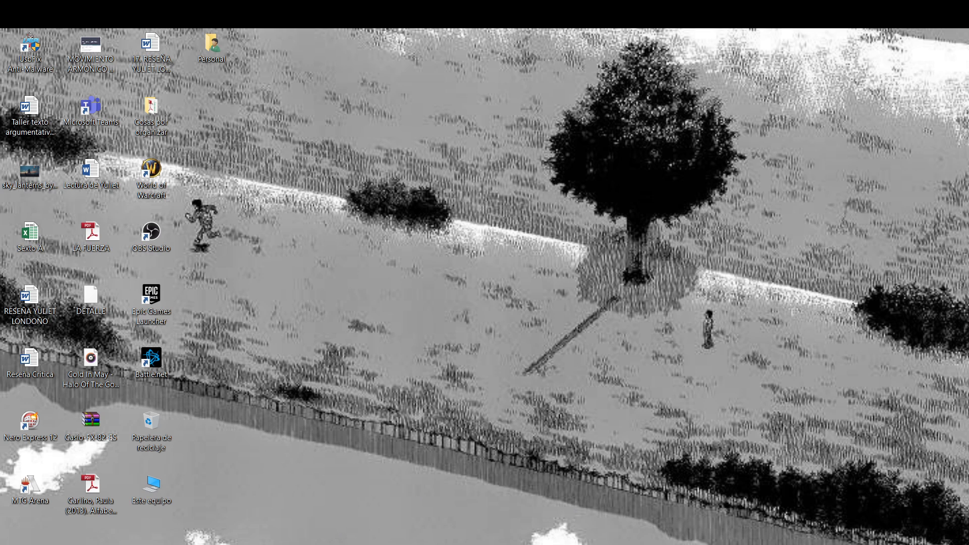
Restore the Classroom window and open 'Gestionar tu cuenta de Google' from the profile menu.
{"action": "mouse_move", "coordinate": [357, 544]}
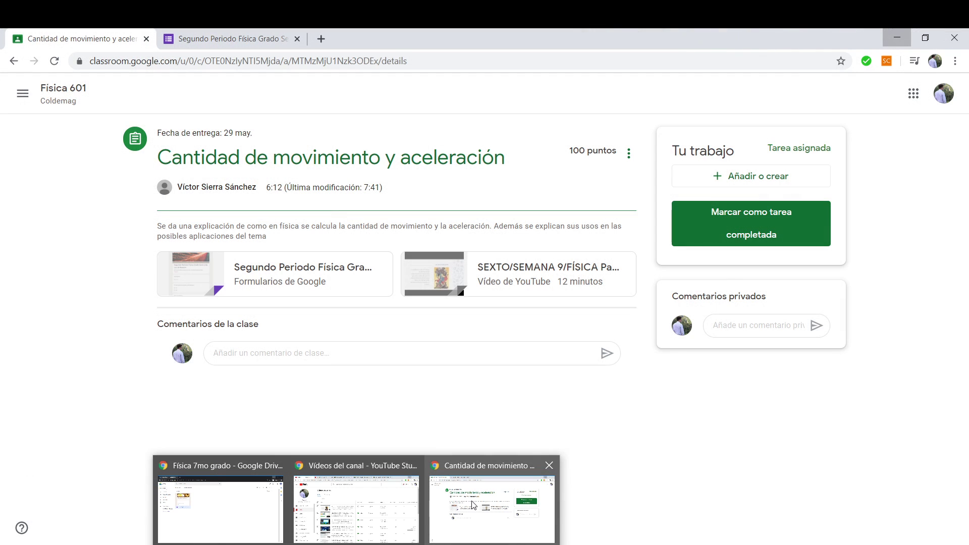
{"action": "left_click", "coordinate": [458, 502]}
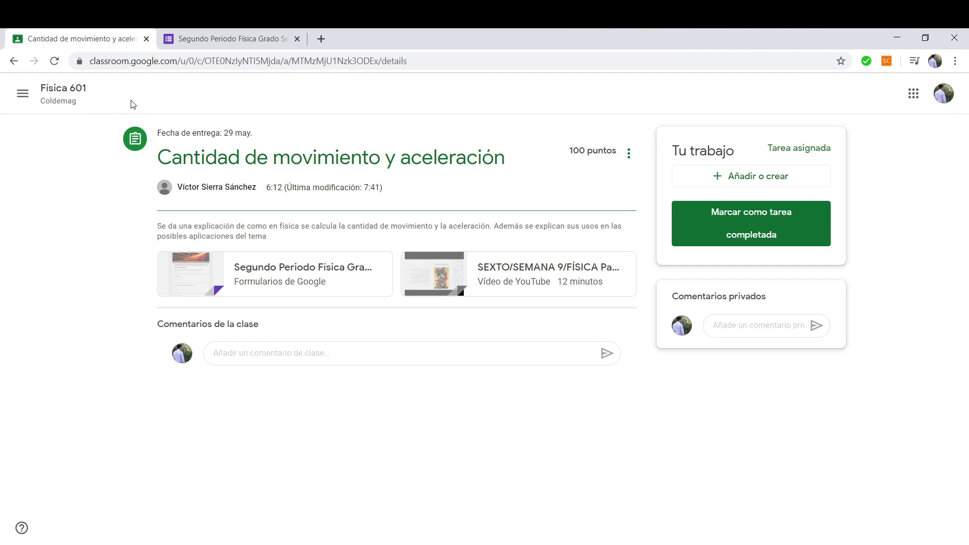
{"action": "left_click", "coordinate": [22, 93]}
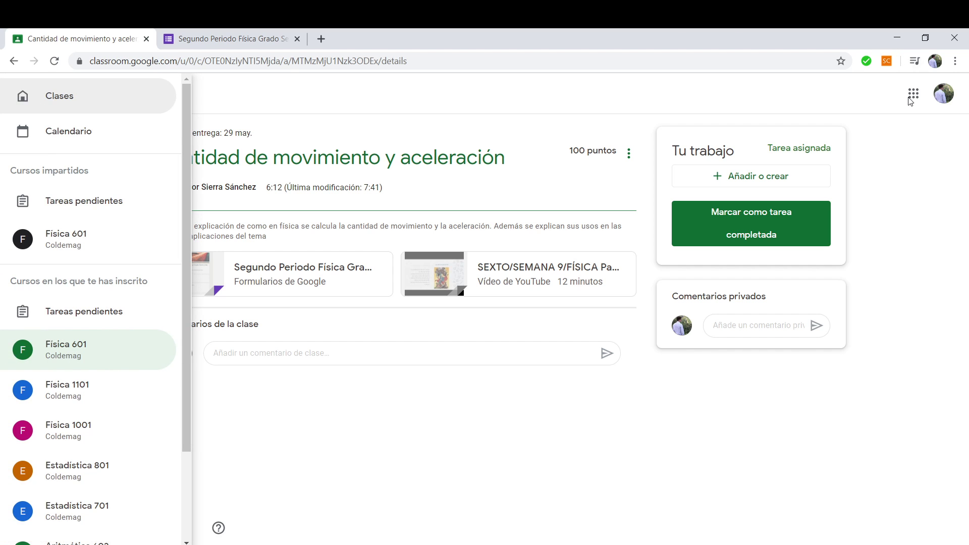
{"action": "left_click", "coordinate": [949, 99]}
{"action": "left_click", "coordinate": [951, 99]}
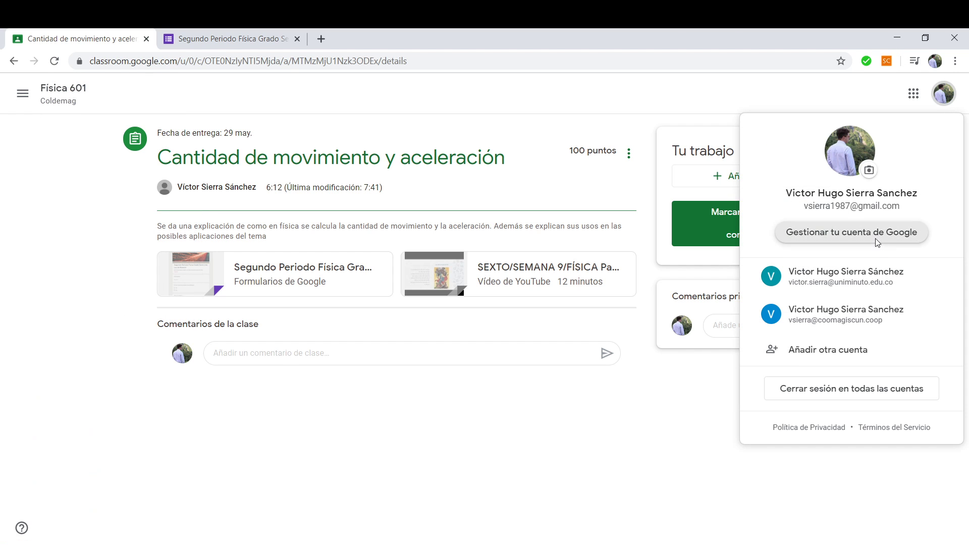
{"action": "left_click", "coordinate": [898, 227]}
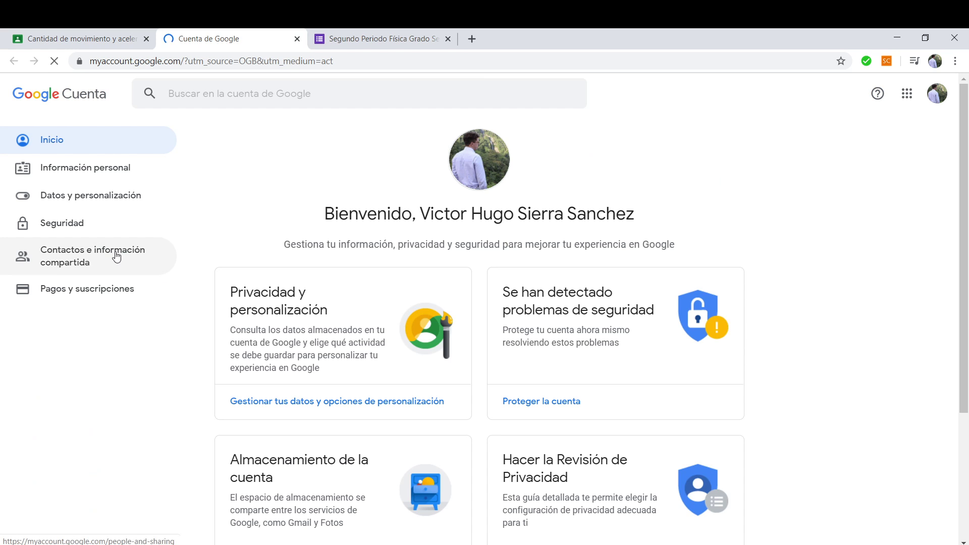
Review the Información personal section and the account Nombre page.
{"action": "left_click", "coordinate": [99, 174]}
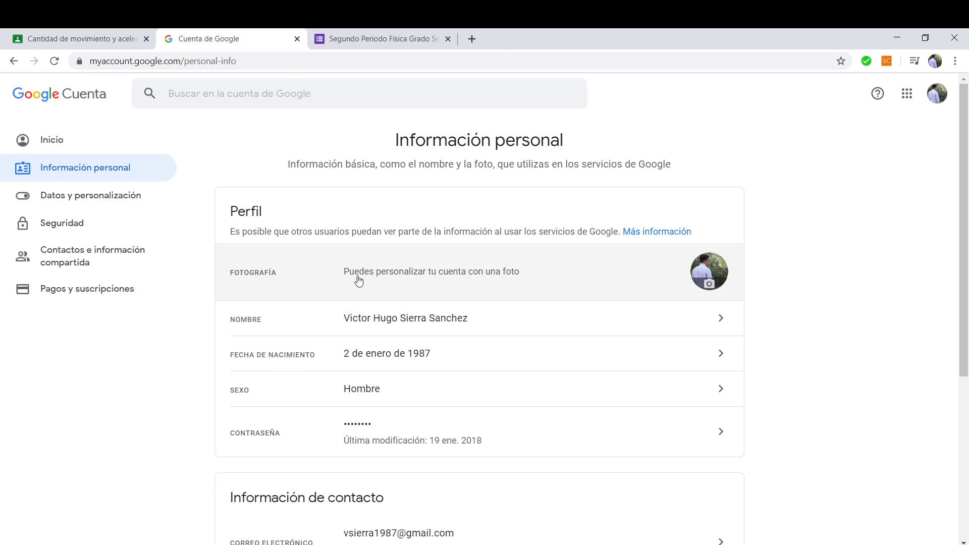
{"action": "left_click", "coordinate": [369, 326]}
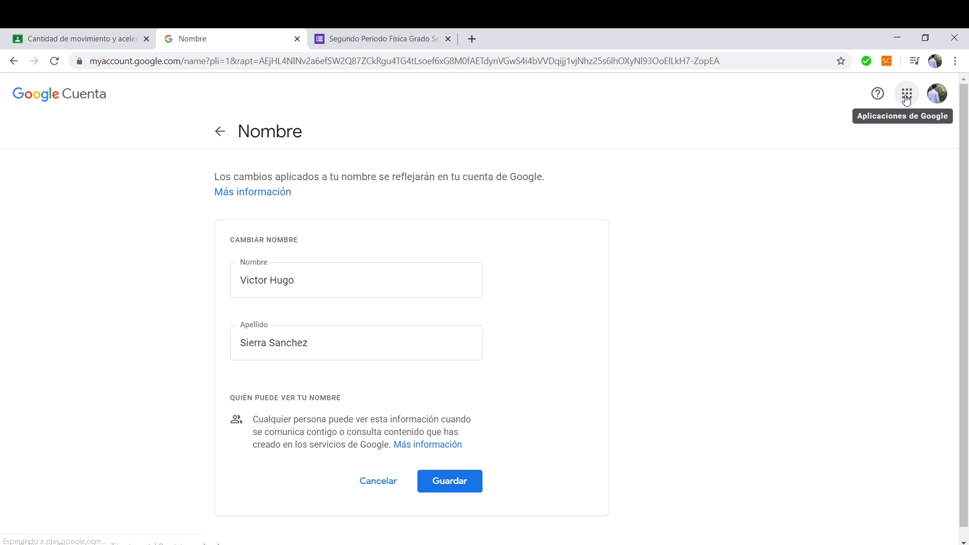
{"action": "left_click", "coordinate": [447, 482]}
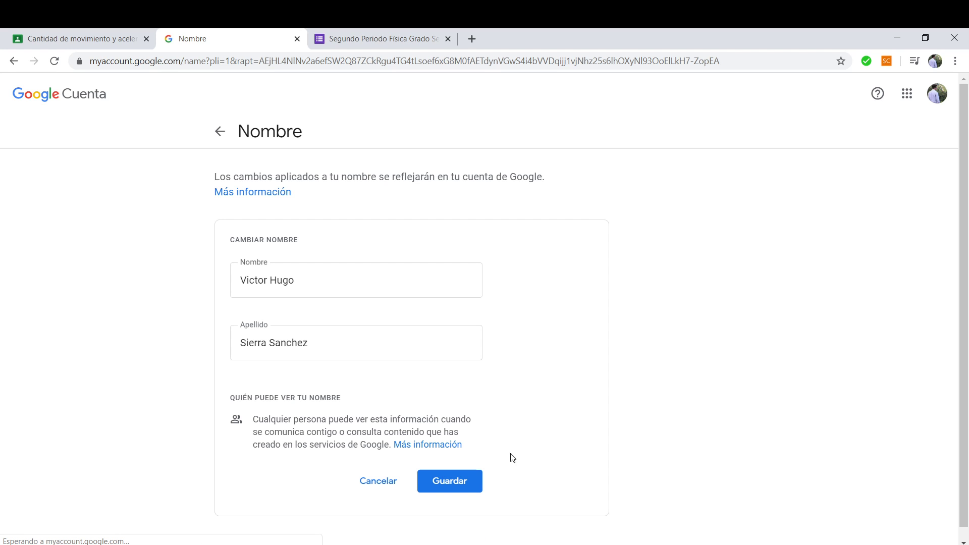
Launch Google Classroom from the Google apps grid.
{"action": "left_click", "coordinate": [907, 94]}
{"action": "scroll", "coordinate": [854, 286], "scroll_direction": "down", "scroll_amount": 5}
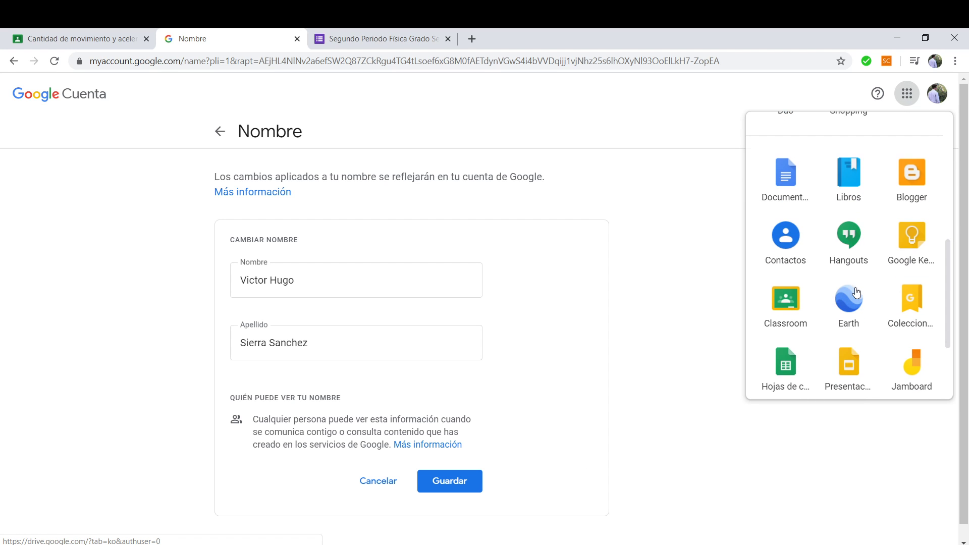
{"action": "left_click", "coordinate": [781, 302]}
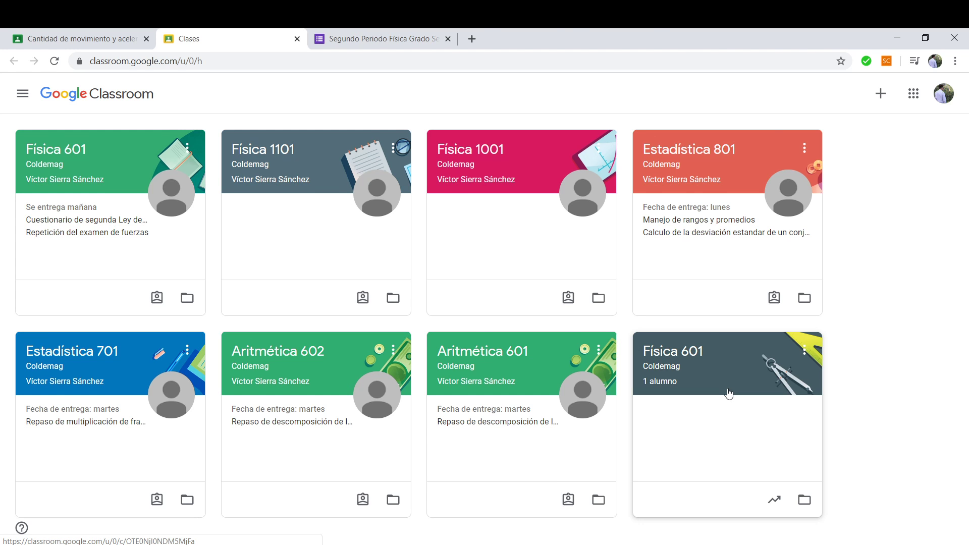
Snap Classroom to the left half and bring forward the incognito Física 7mo grado Drive window.
{"action": "key", "text": "super+Left"}
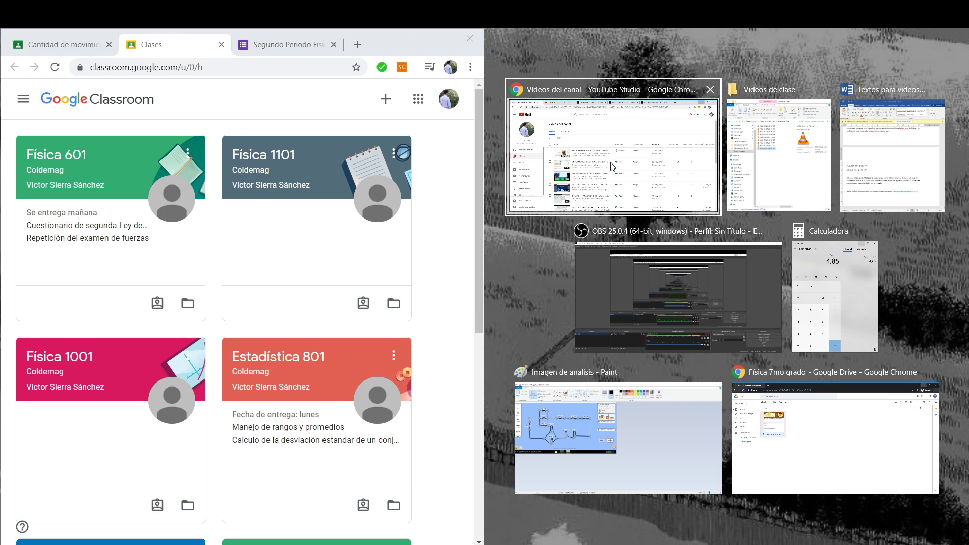
{"action": "left_click", "coordinate": [357, 544]}
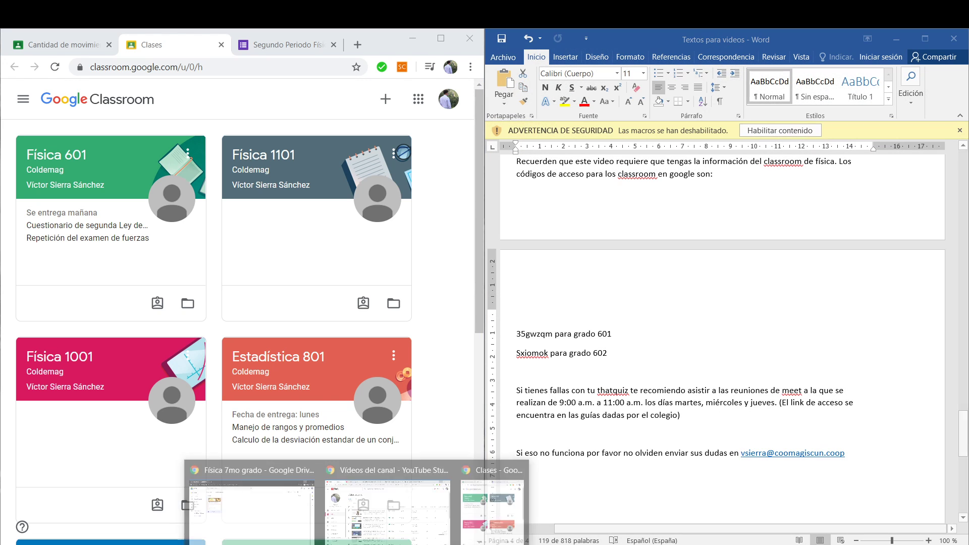
{"action": "left_click", "coordinate": [258, 511]}
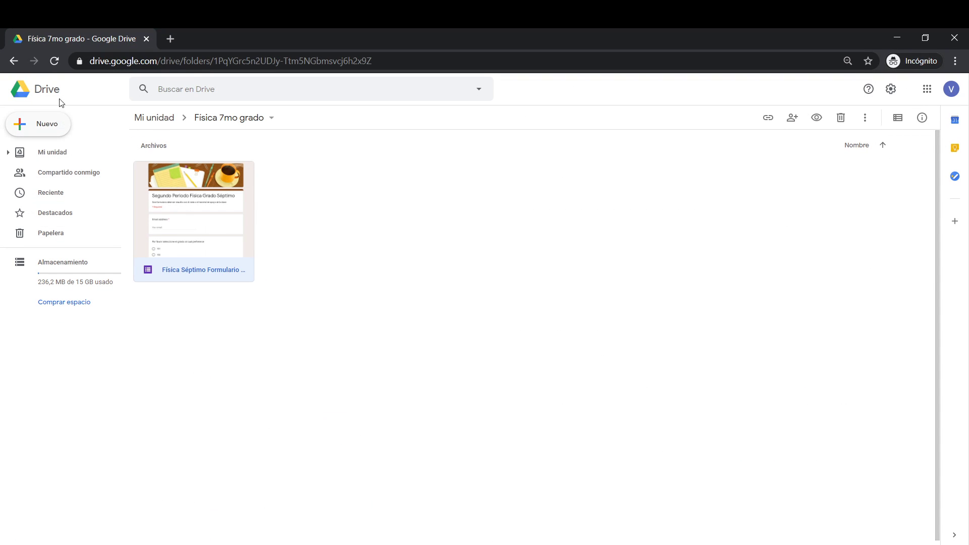
In a new incognito tab, load google.com and launch Classroom from the apps grid.
{"action": "left_click", "coordinate": [172, 39]}
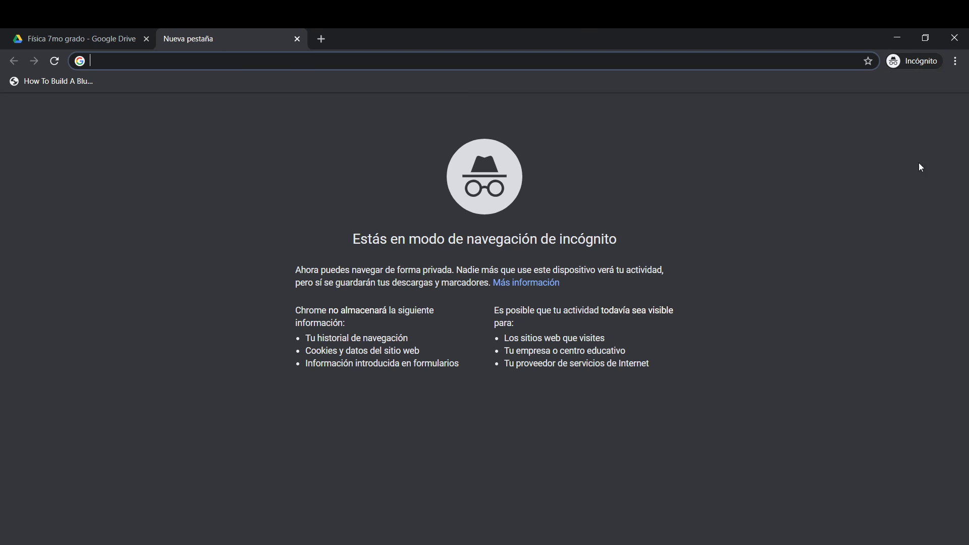
{"action": "type", "text": "g"}
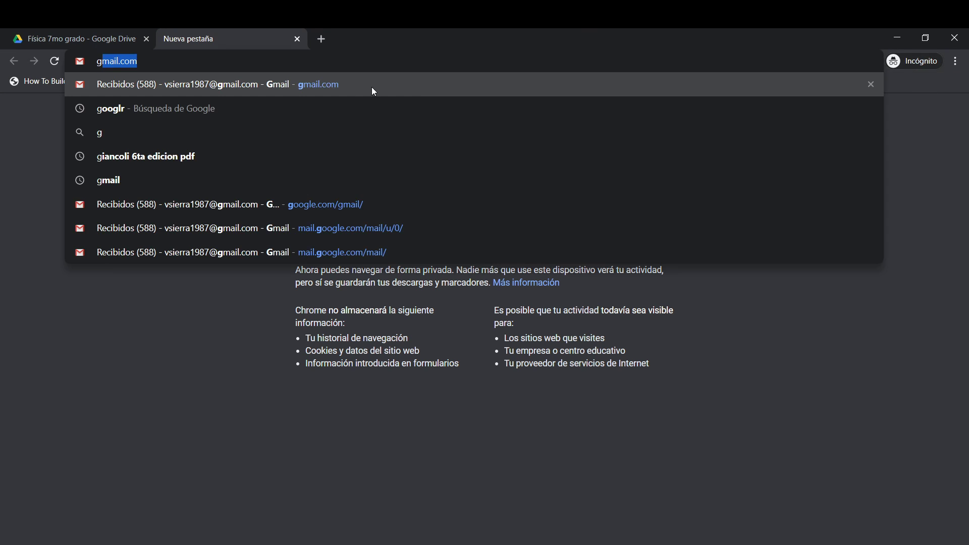
{"action": "left_click", "coordinate": [194, 159]}
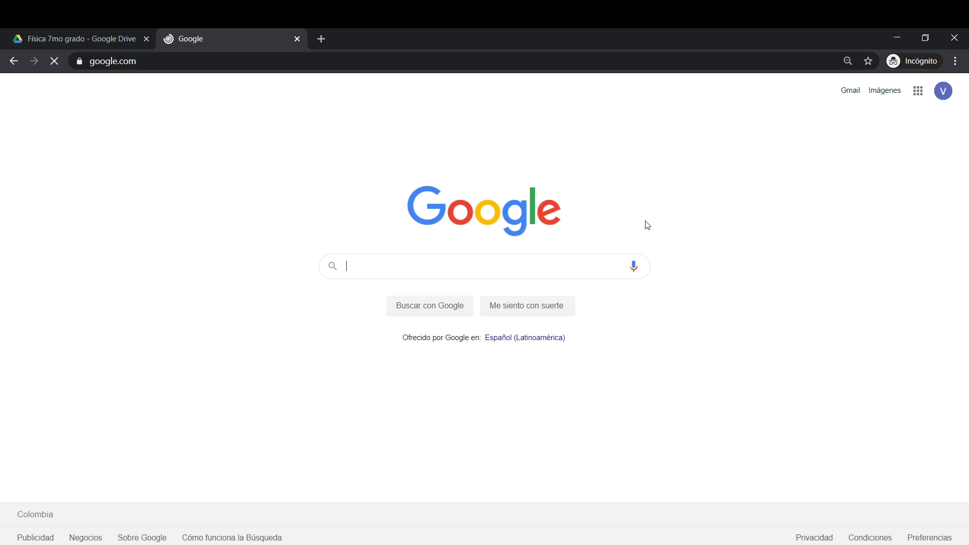
{"action": "left_click", "coordinate": [918, 90]}
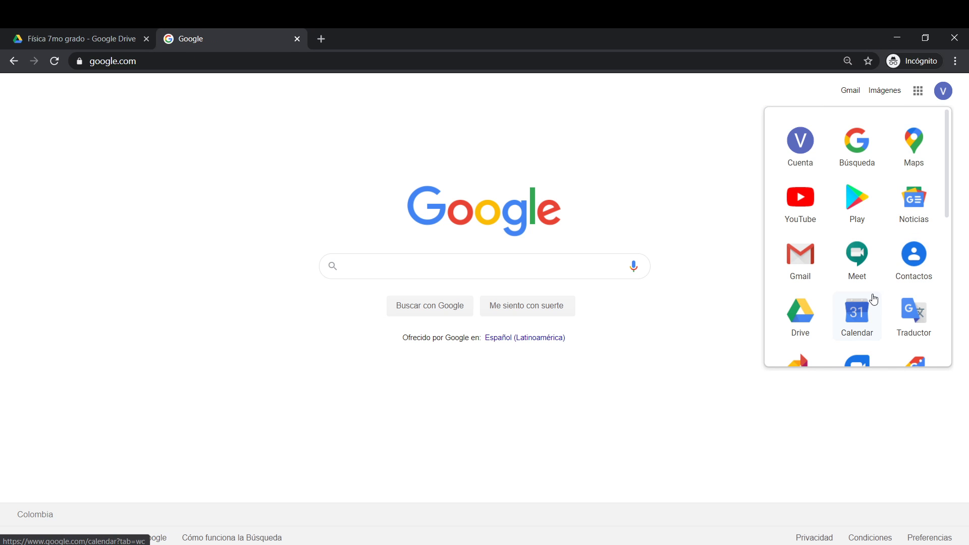
{"action": "scroll", "coordinate": [808, 321], "scroll_direction": "down", "scroll_amount": 5}
{"action": "left_click", "coordinate": [912, 250]}
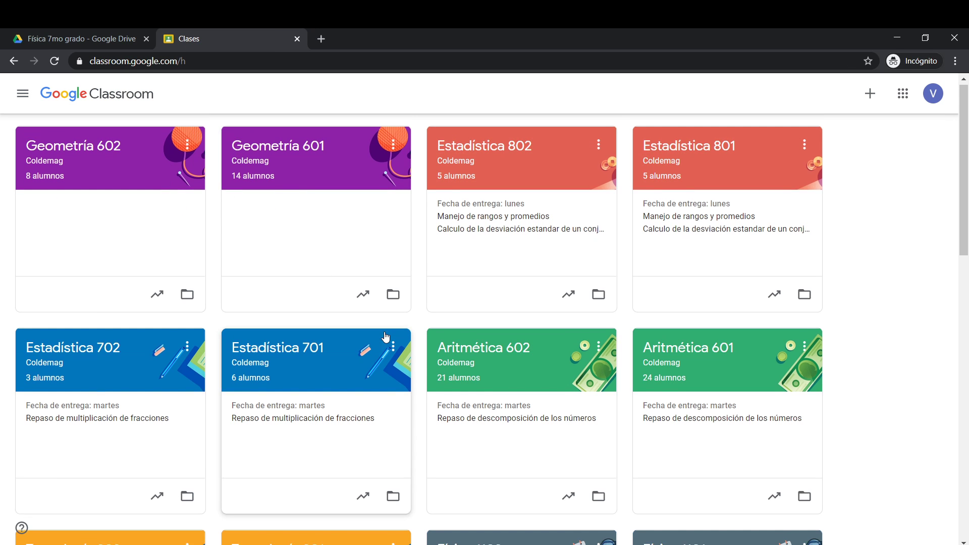
Open the Física 701 class and select its class code.
{"action": "scroll", "coordinate": [356, 333], "scroll_direction": "down", "scroll_amount": 7}
{"action": "scroll", "coordinate": [356, 333], "scroll_direction": "down", "scroll_amount": 6}
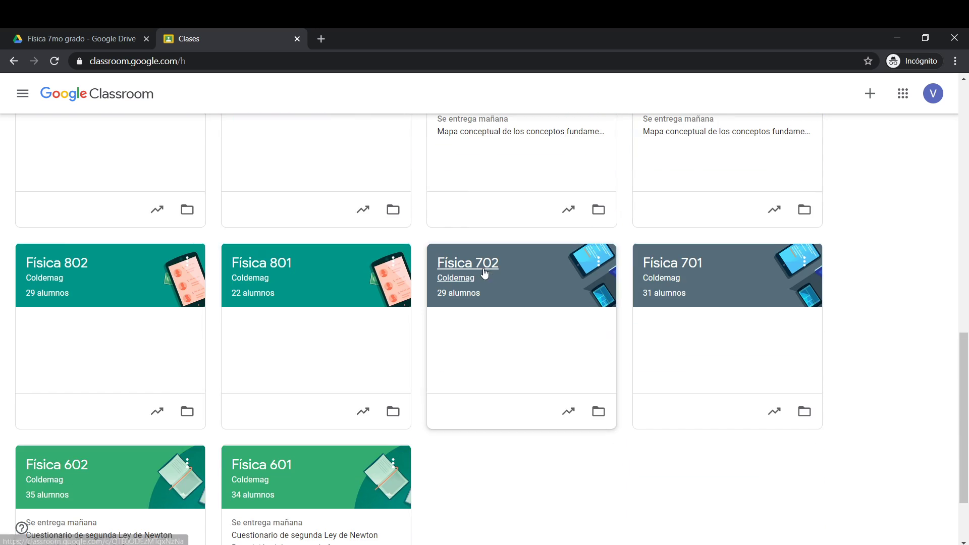
{"action": "left_click", "coordinate": [683, 268]}
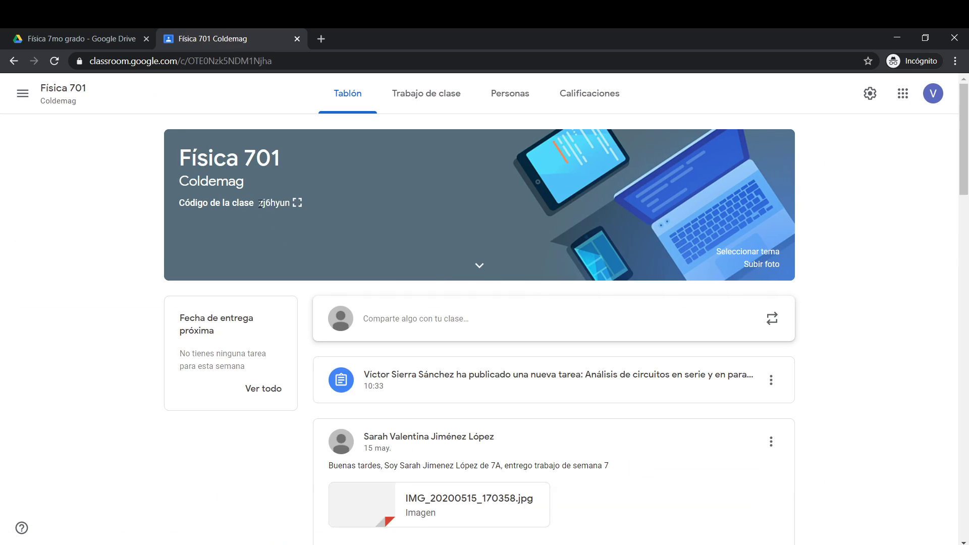
{"action": "left_click_drag", "start_coordinate": [259, 204], "coordinate": [280, 205]}
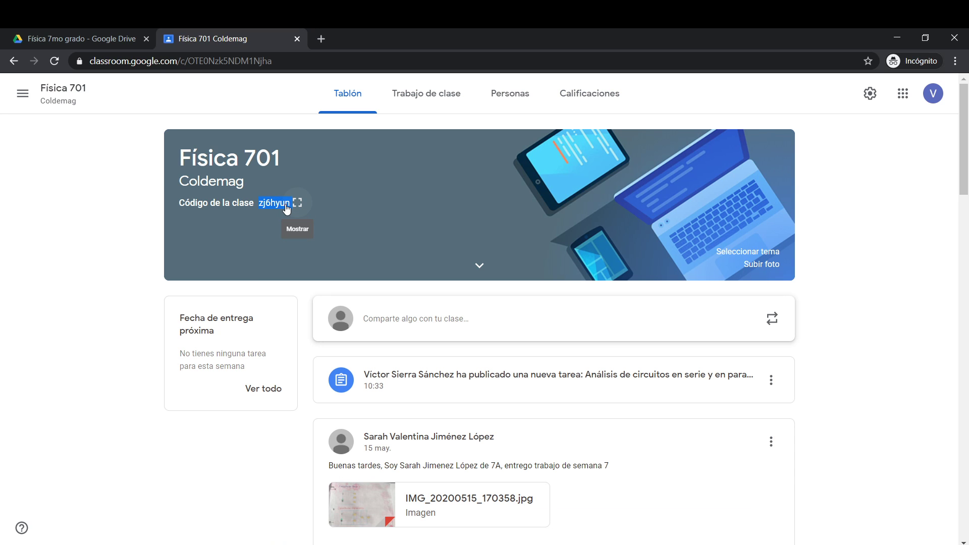
Switch to the other account's Classroom window and maximize it.
{"action": "key", "text": "alt+Tab"}
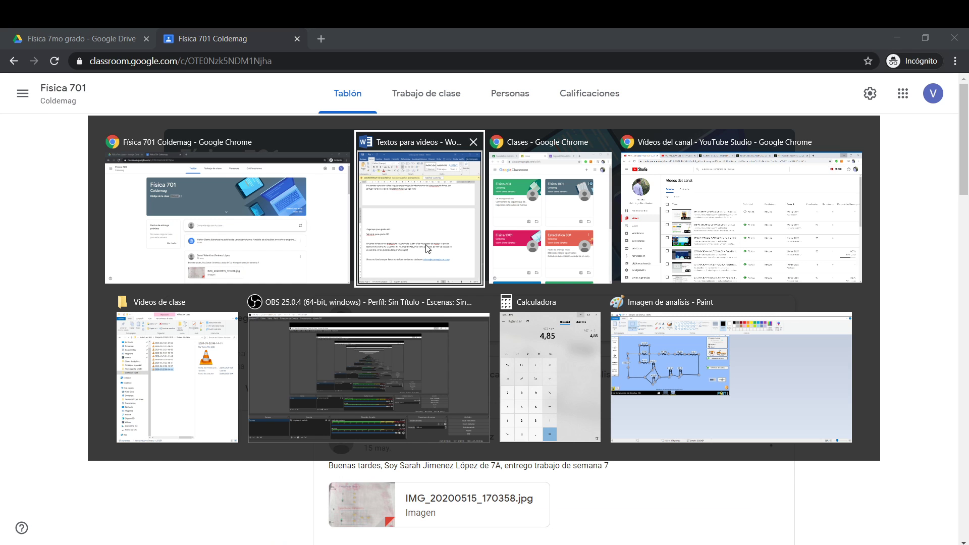
{"action": "left_click", "coordinate": [499, 270]}
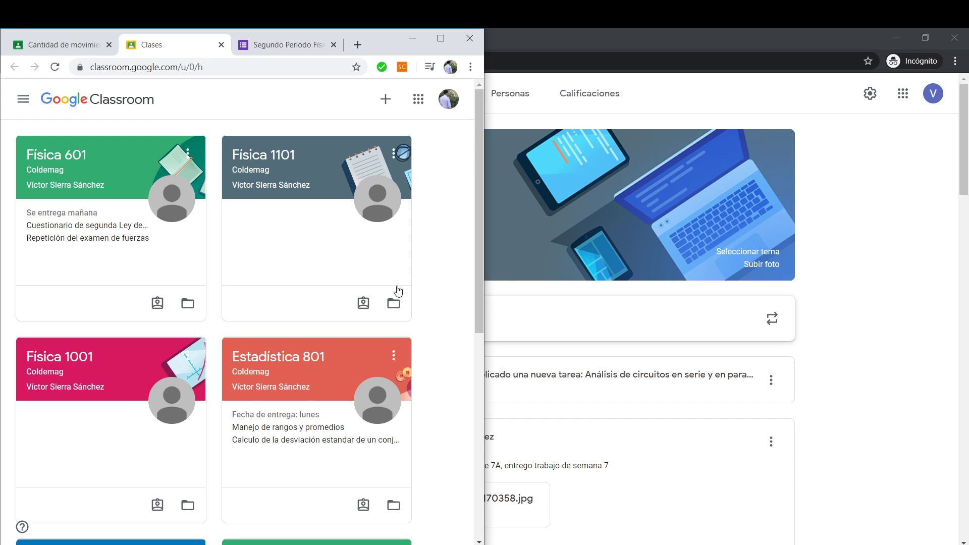
{"action": "left_click", "coordinate": [441, 38]}
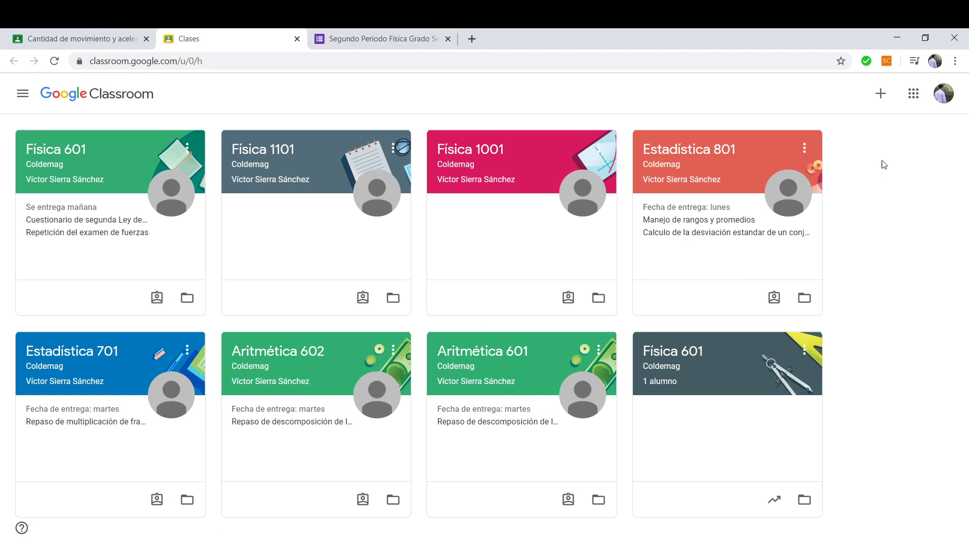
Join Física 701 by pasting its class code into Apuntarse a una clase.
{"action": "left_click", "coordinate": [881, 94]}
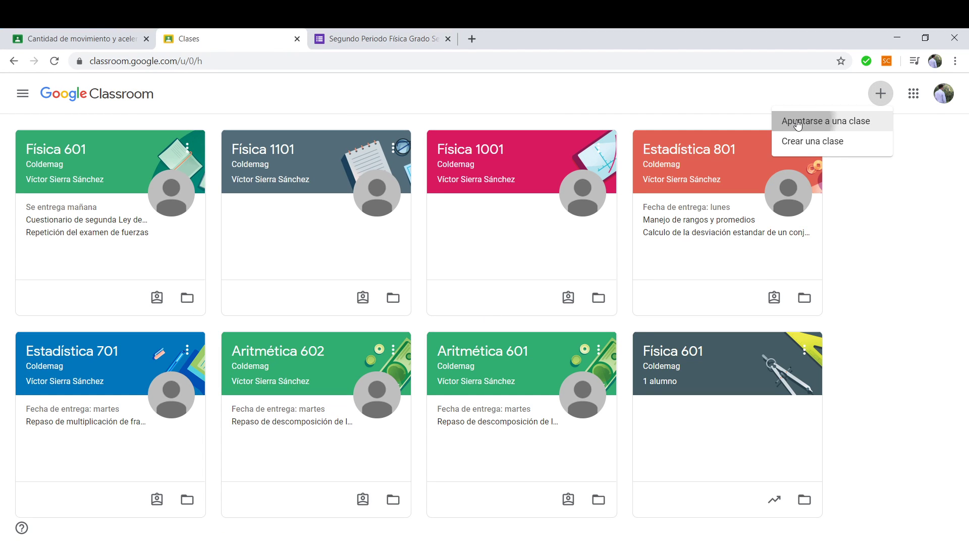
{"action": "left_click", "coordinate": [782, 121]}
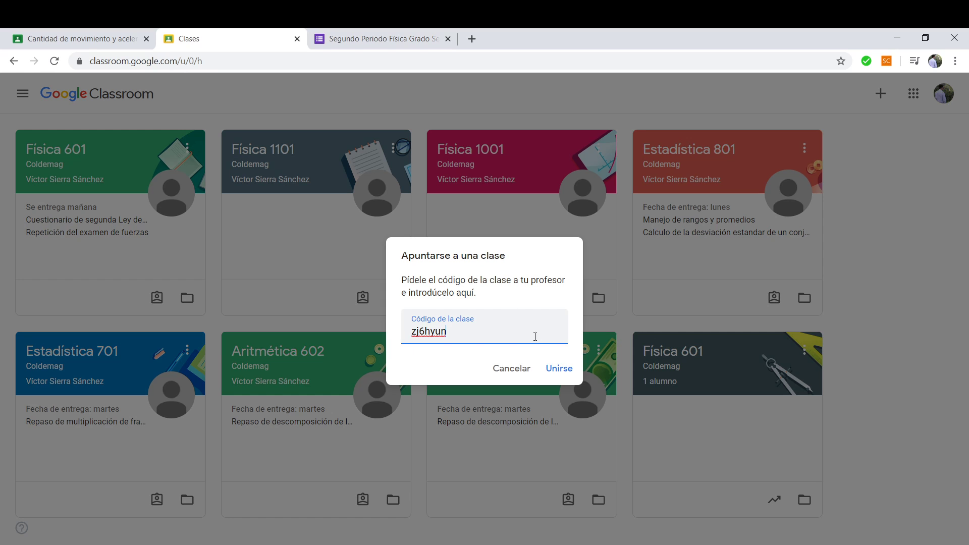
{"action": "left_click", "coordinate": [545, 368]}
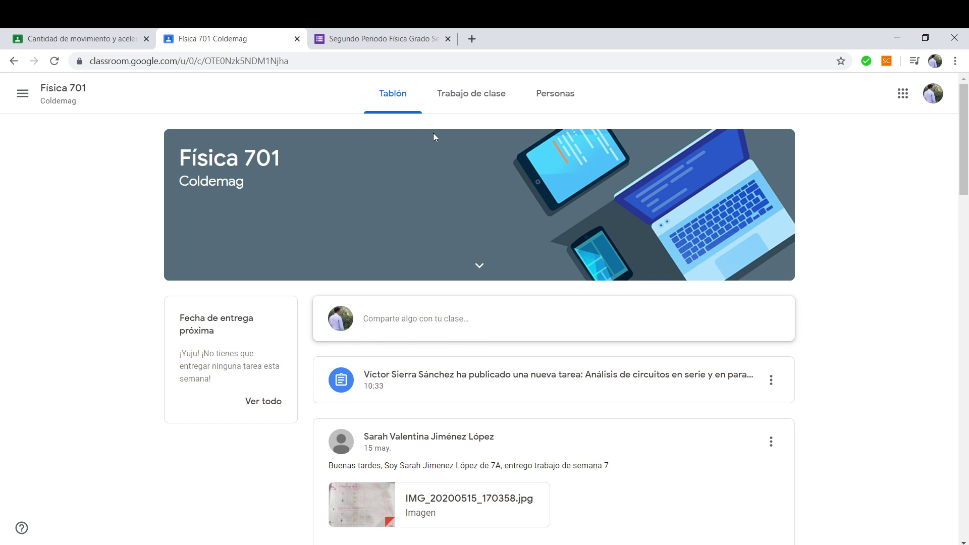
Open the 'Análisis de circuitos en serie y en paralelo' assignment and launch its Kit de Construcción de Circuitos.
{"action": "left_click", "coordinate": [440, 103]}
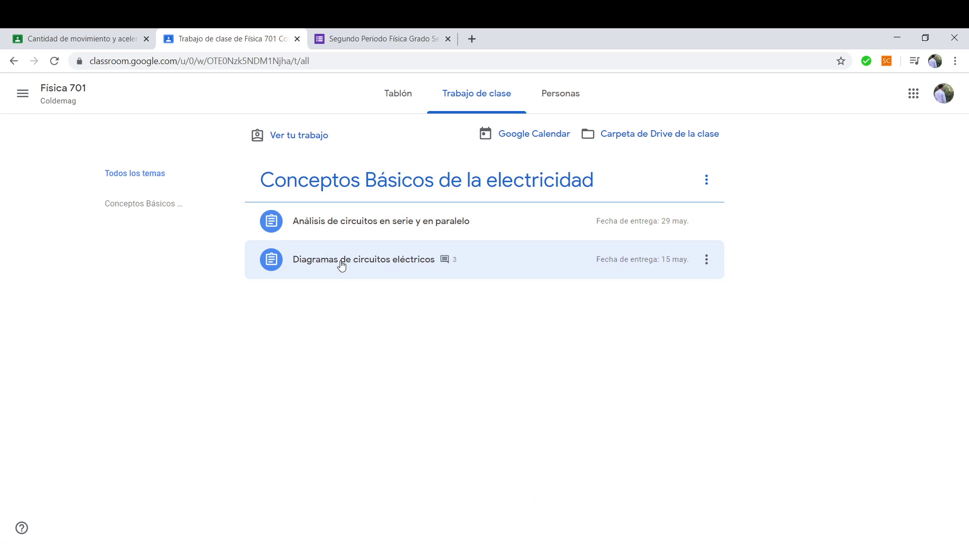
{"action": "left_click", "coordinate": [310, 225]}
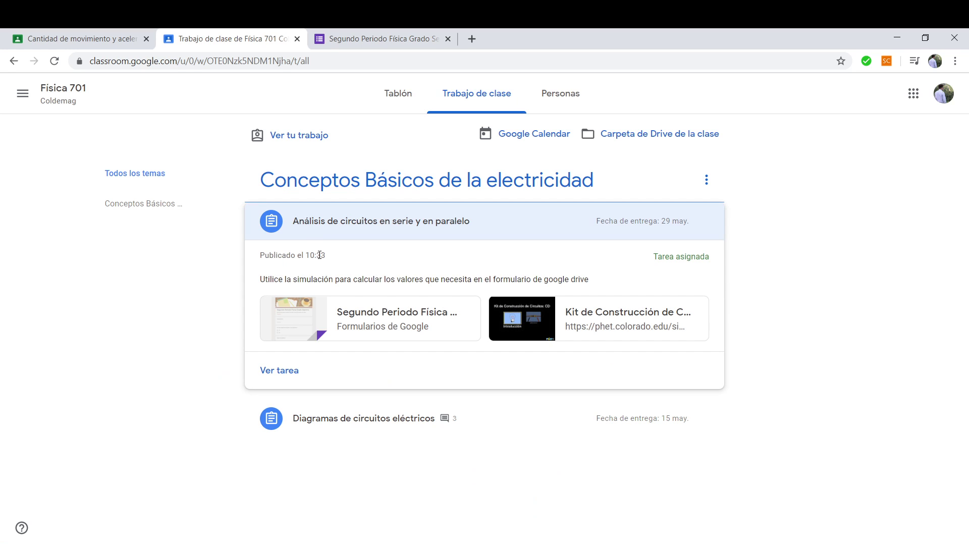
{"action": "left_click", "coordinate": [293, 371]}
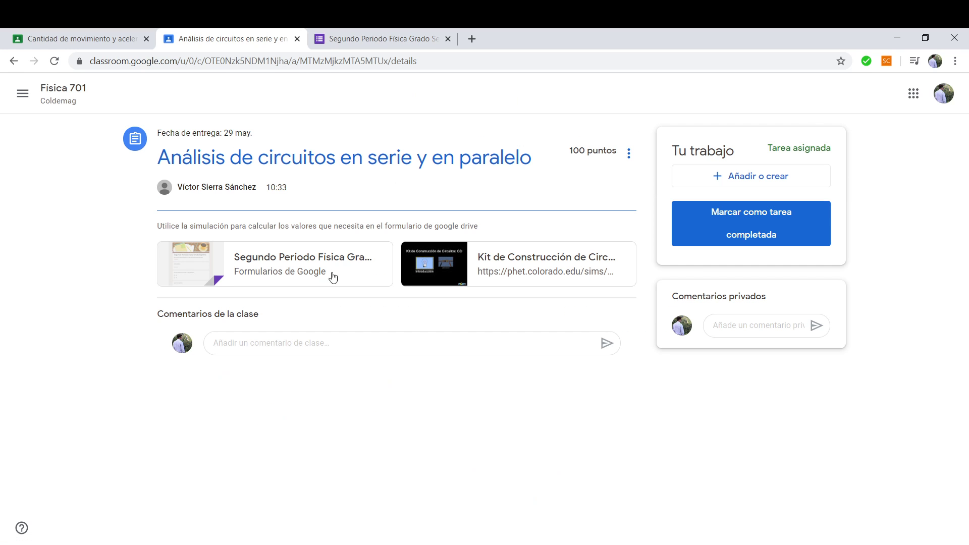
{"action": "left_click", "coordinate": [589, 263]}
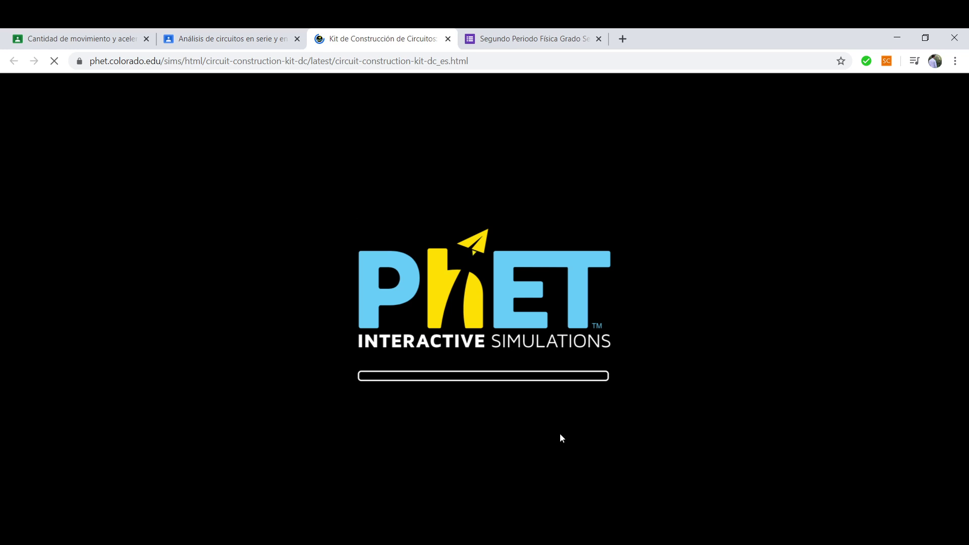
Open the quiz form attachment, start the PhET Laboratorio screen, then return to the form.
{"action": "left_click", "coordinate": [197, 38]}
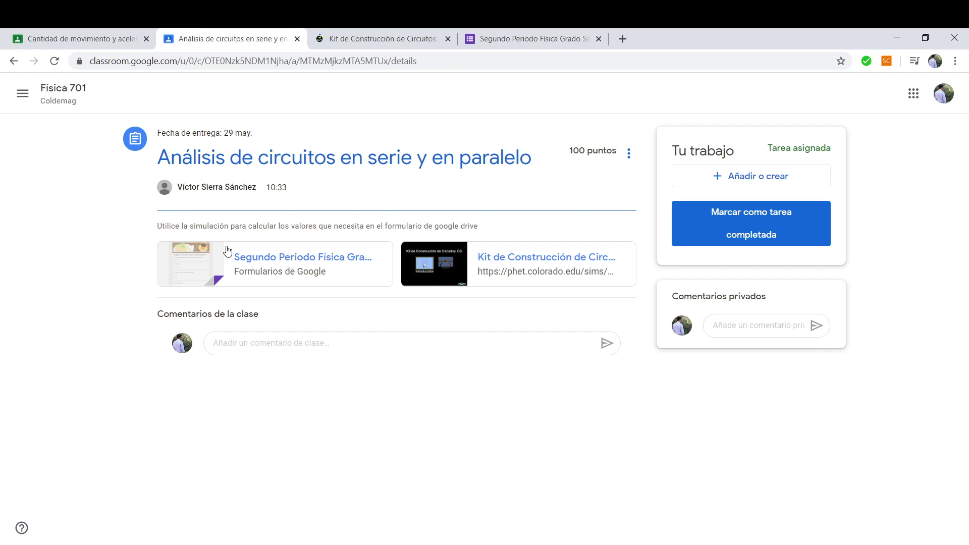
{"action": "left_click", "coordinate": [258, 257]}
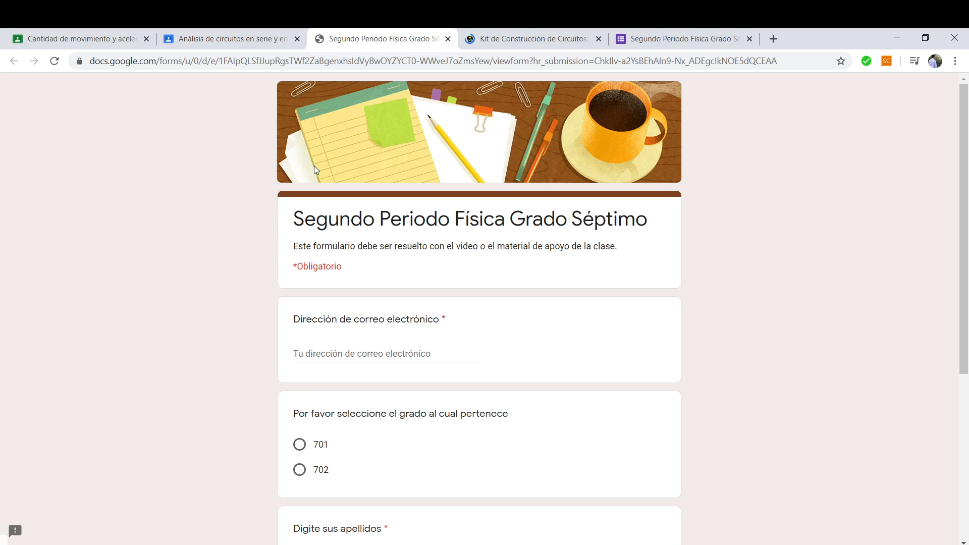
{"action": "left_click", "coordinate": [523, 39]}
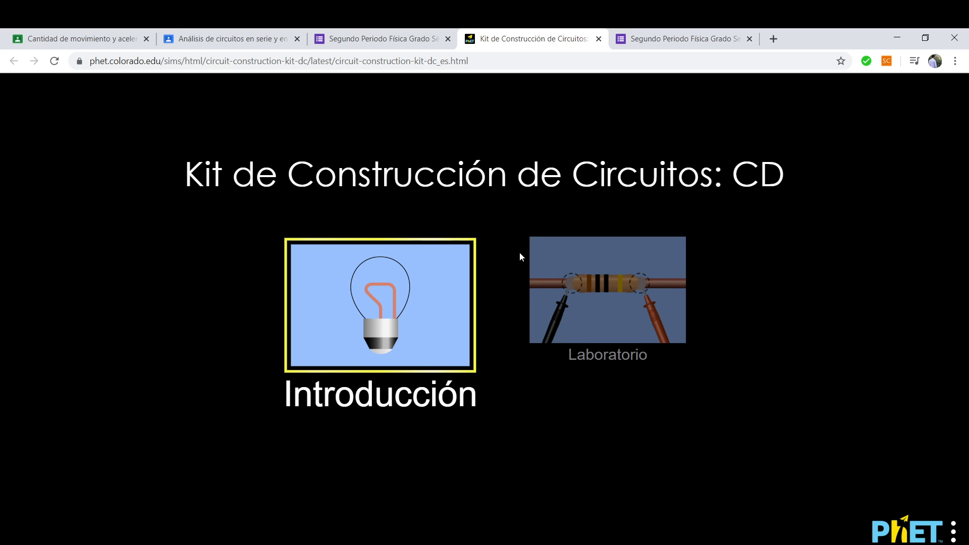
{"action": "left_click", "coordinate": [554, 272]}
{"action": "left_click", "coordinate": [553, 268]}
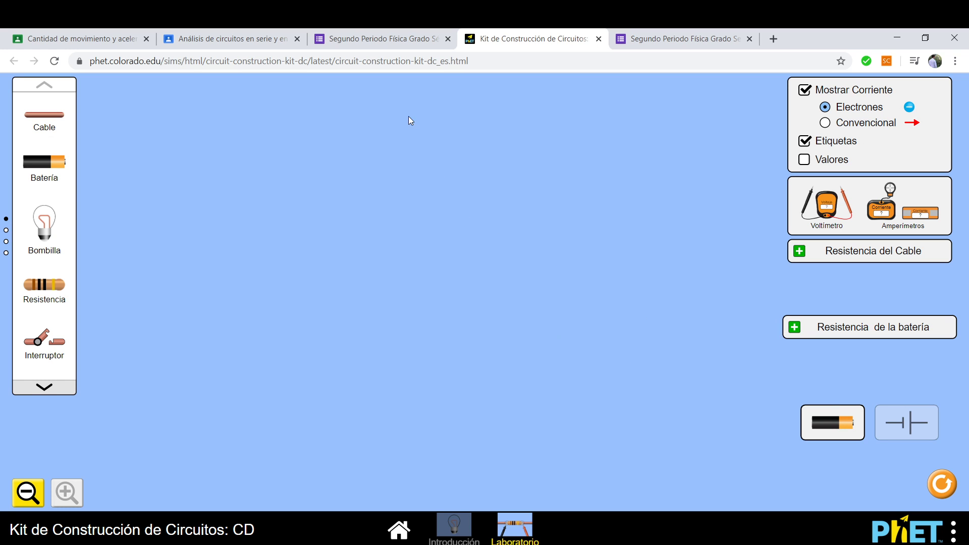
{"action": "left_click", "coordinate": [387, 39]}
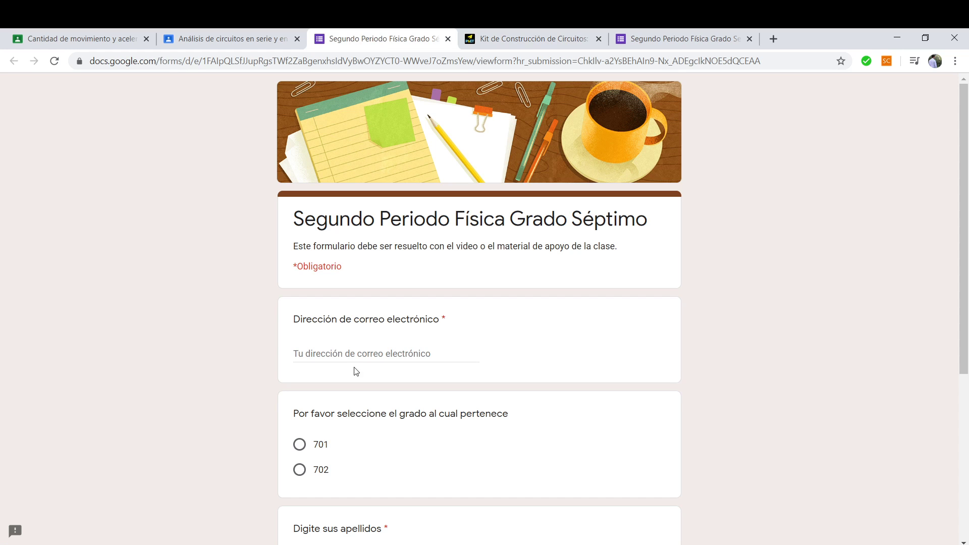
Fill in the student's e-mail from autofill and choose group 701.
{"action": "scroll", "coordinate": [356, 372], "scroll_direction": "down", "scroll_amount": 5}
{"action": "scroll", "coordinate": [348, 321], "scroll_direction": "up", "scroll_amount": 3}
{"action": "left_click", "coordinate": [333, 209]}
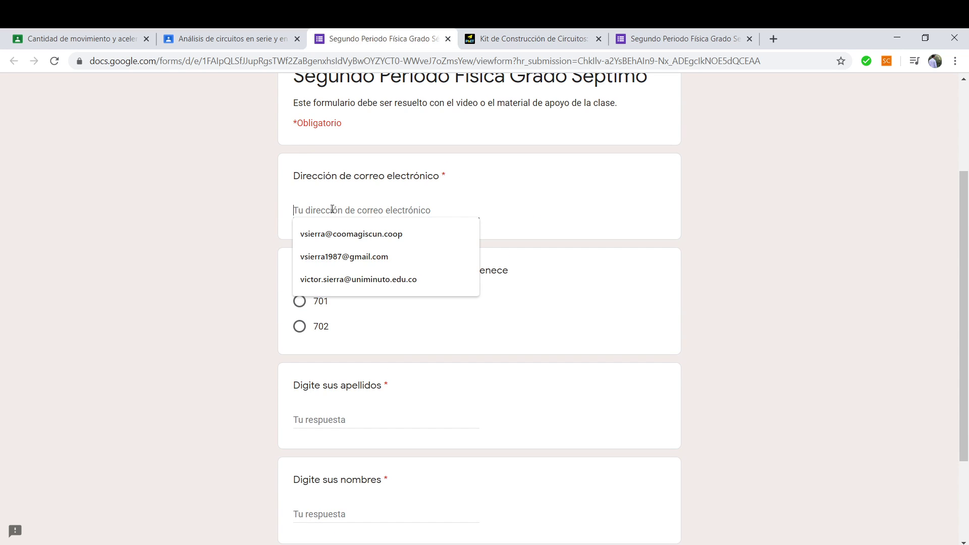
{"action": "left_click", "coordinate": [341, 258]}
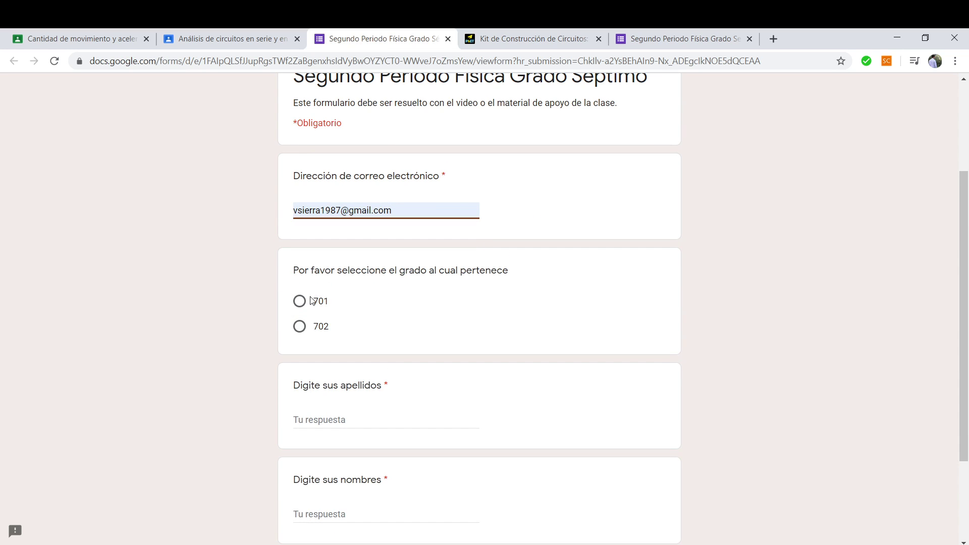
{"action": "left_click", "coordinate": [312, 302]}
Enter the student's surnames and first names, then advance to Identificación de circuitos.
{"action": "scroll", "coordinate": [333, 369], "scroll_direction": "down", "scroll_amount": 3}
{"action": "left_click", "coordinate": [340, 294]}
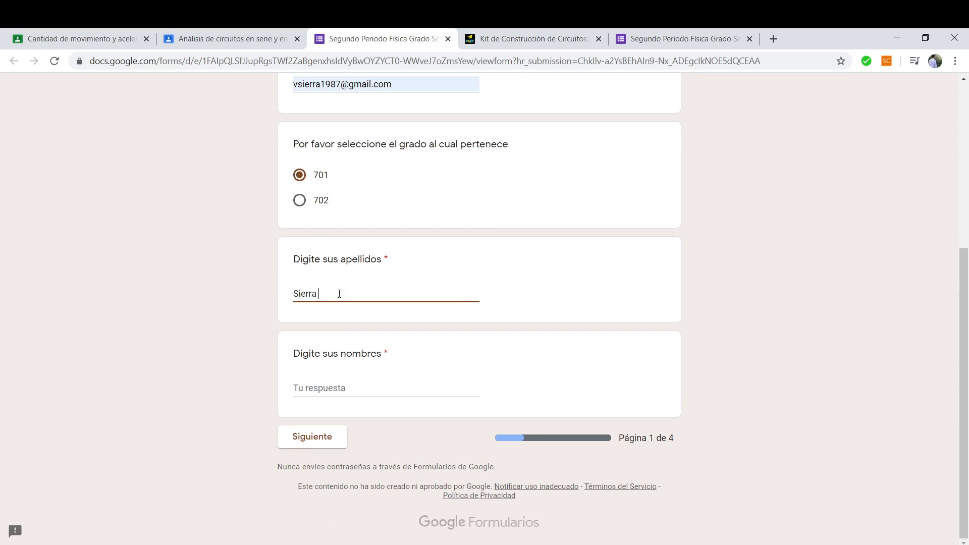
{"action": "key", "text": "Tab"}
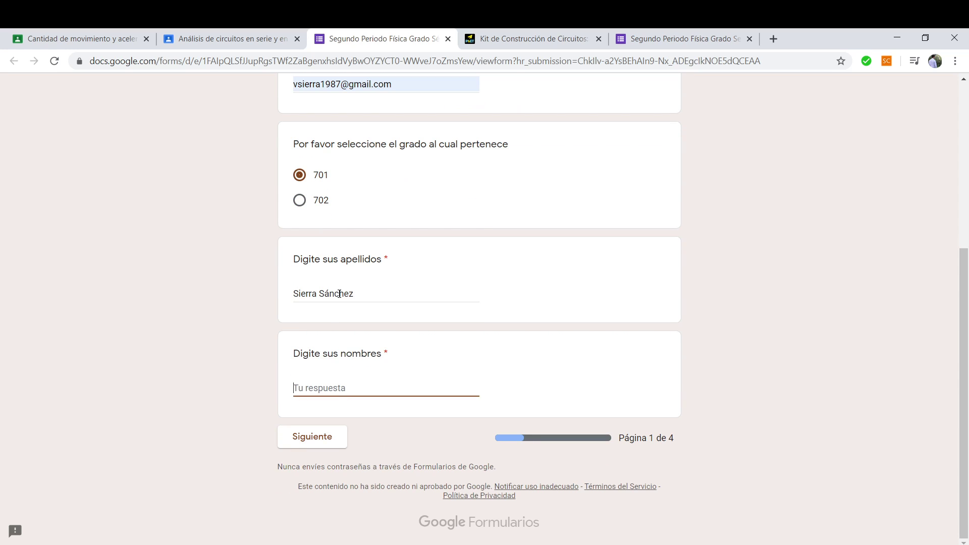
{"action": "left_click", "coordinate": [343, 447]}
{"action": "scroll", "coordinate": [396, 378], "scroll_direction": "down", "scroll_amount": 4}
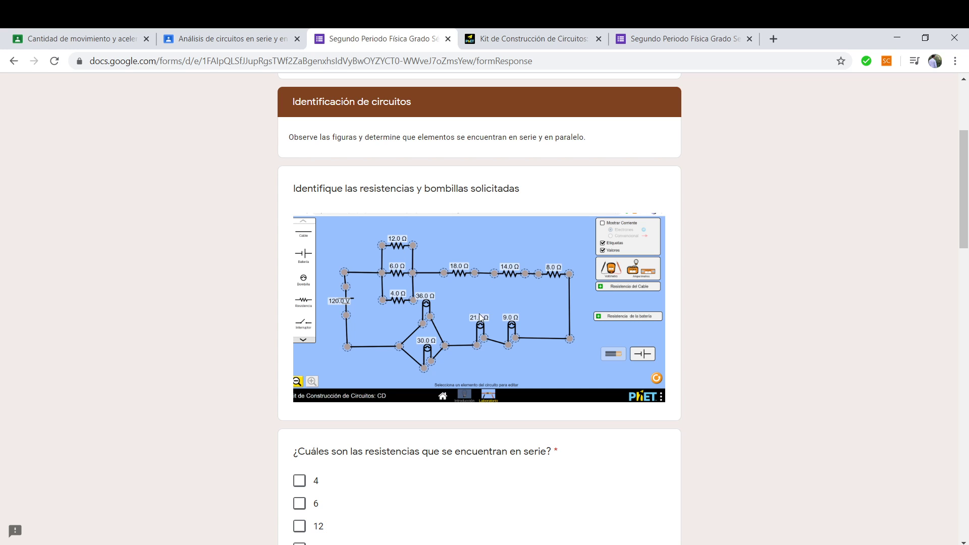
Bring the browser forward and find the parallel circuit tab with both meters attached.
{"action": "key", "text": "alt+Tab"}
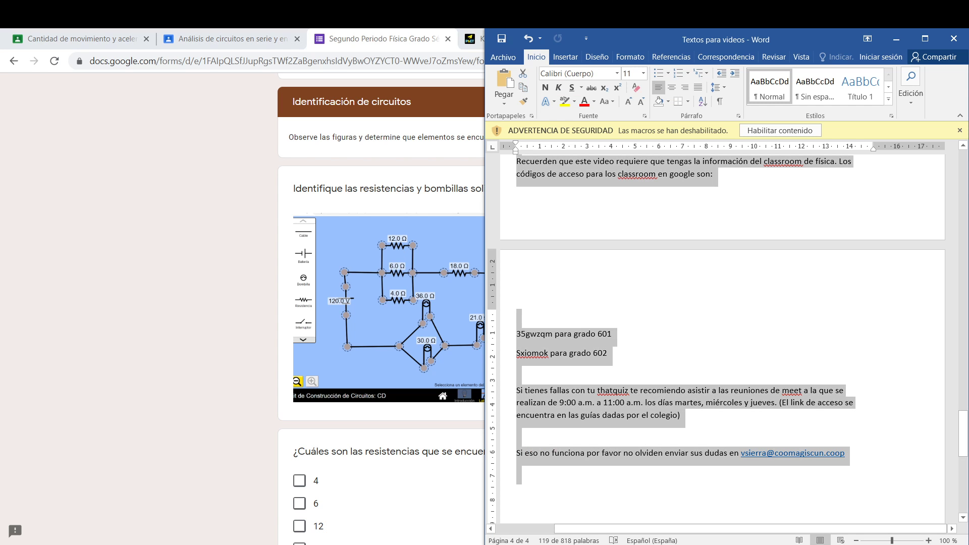
{"action": "left_click", "coordinate": [356, 544]}
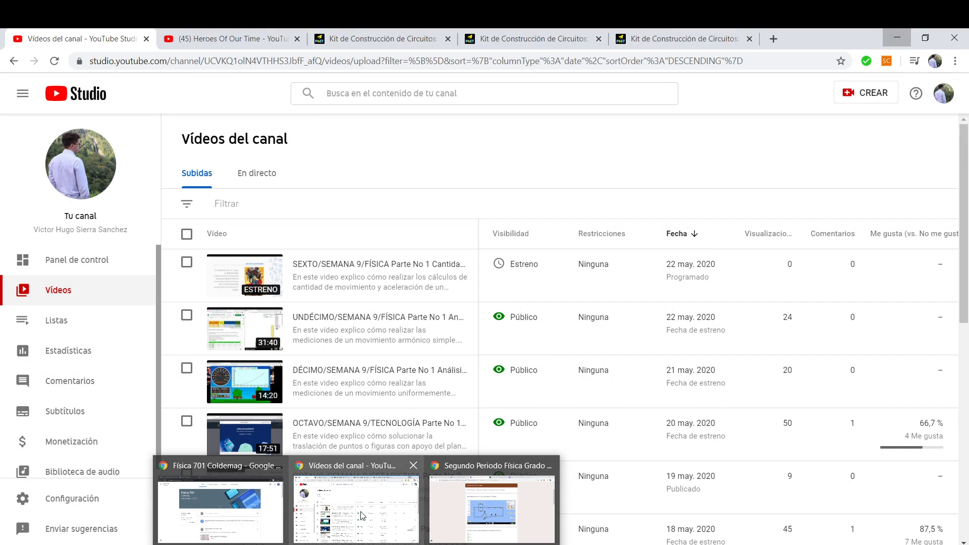
{"action": "left_click", "coordinate": [362, 515]}
{"action": "left_click", "coordinate": [709, 37]}
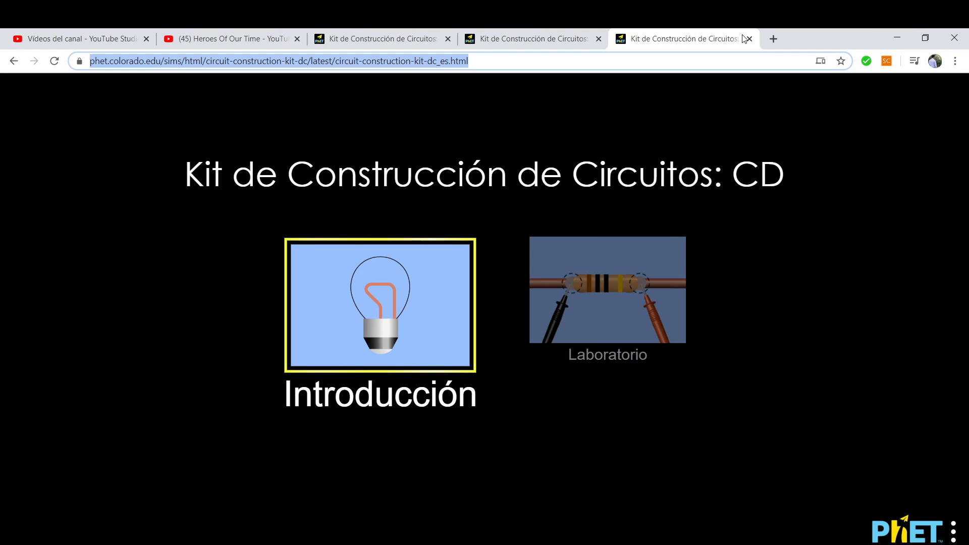
{"action": "left_click", "coordinate": [535, 39]}
{"action": "left_click", "coordinate": [368, 38]}
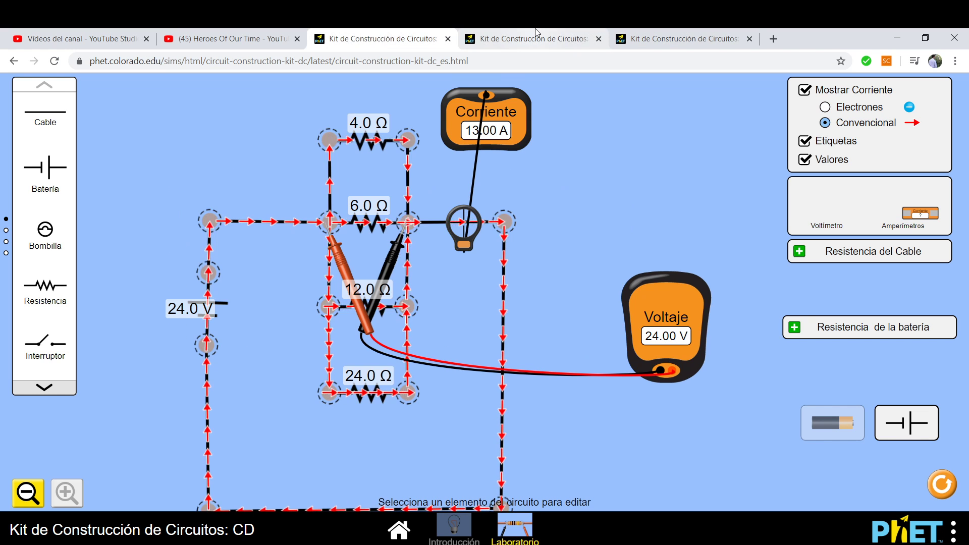
{"action": "left_click", "coordinate": [537, 35]}
{"action": "left_click", "coordinate": [679, 35]}
{"action": "left_click", "coordinate": [430, 36]}
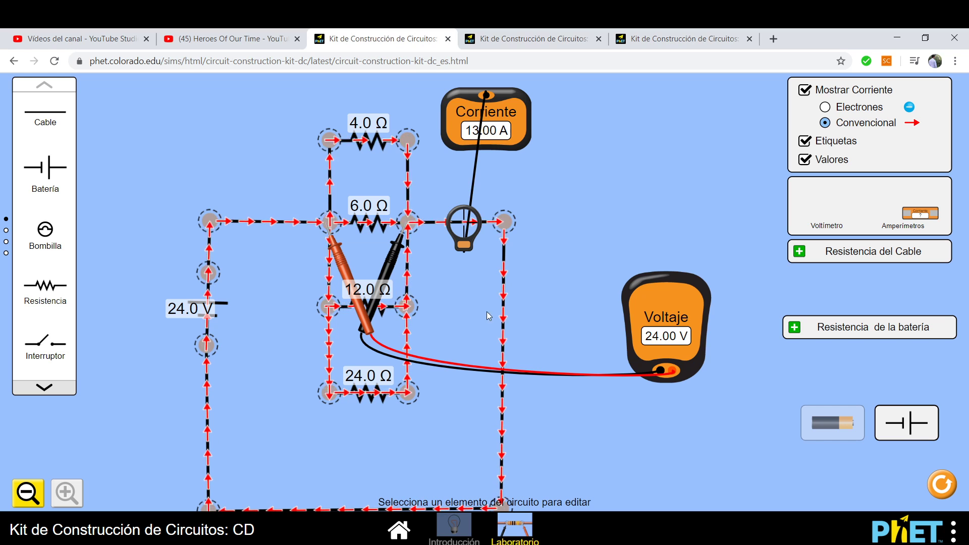
Turn off Mostrar Corriente, return the voltmeter and ammeter to the toolbox, and nudge the 24 Ω resistor.
{"action": "left_click", "coordinate": [803, 90]}
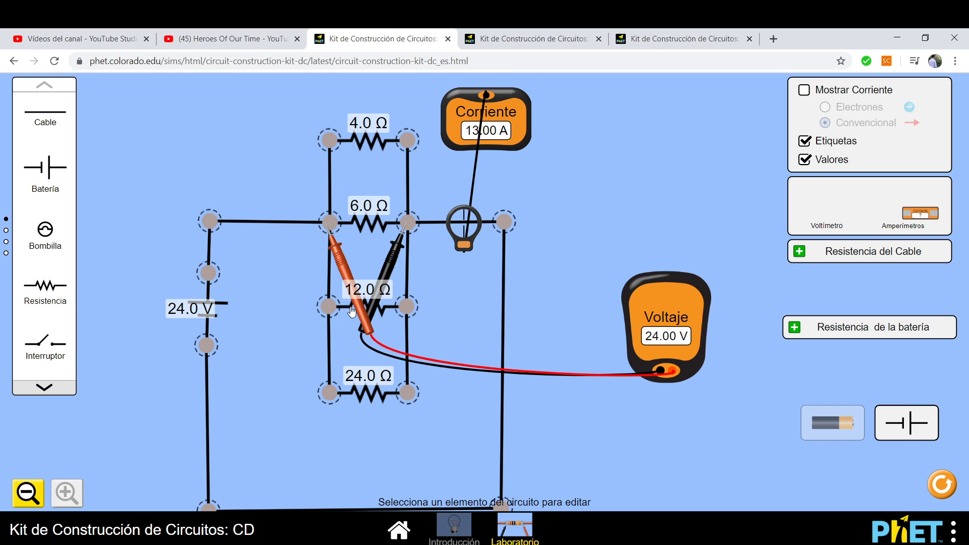
{"action": "left_click_drag", "start_coordinate": [361, 313], "coordinate": [900, 222]}
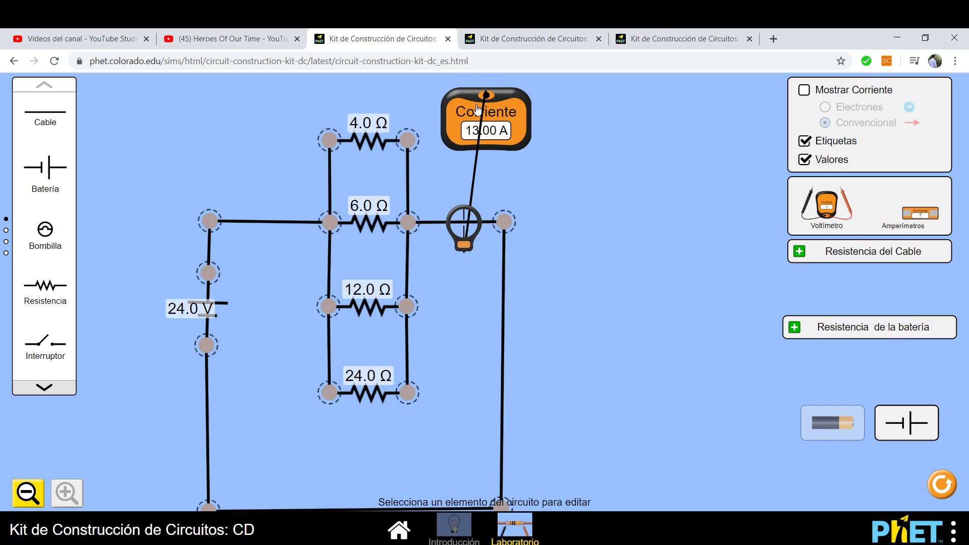
{"action": "left_click_drag", "start_coordinate": [478, 109], "coordinate": [843, 216]}
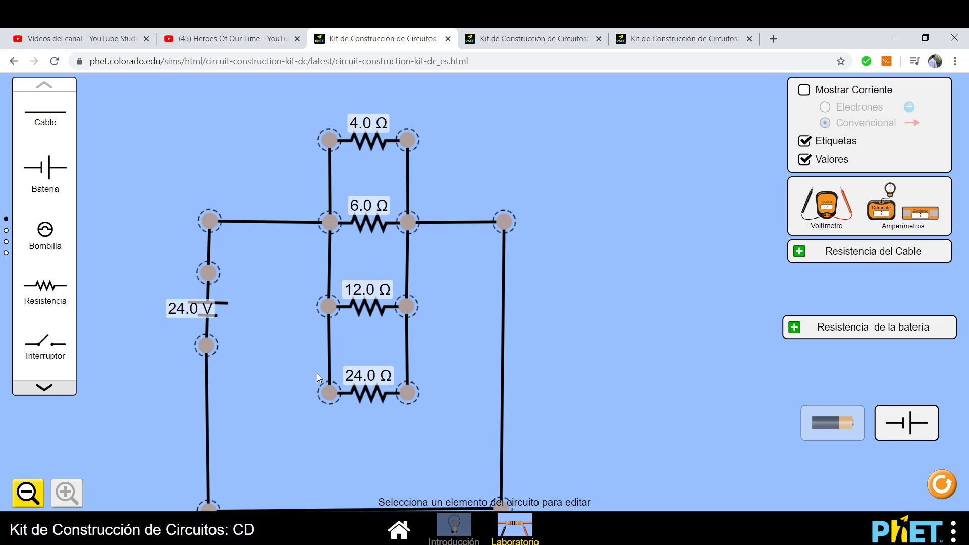
{"action": "mouse_move", "coordinate": [326, 397]}
{"action": "left_mouse_down"}
{"action": "mouse_move", "coordinate": [325, 320]}
{"action": "mouse_move", "coordinate": [321, 399]}
{"action": "mouse_move", "coordinate": [329, 394]}
{"action": "left_mouse_up"}
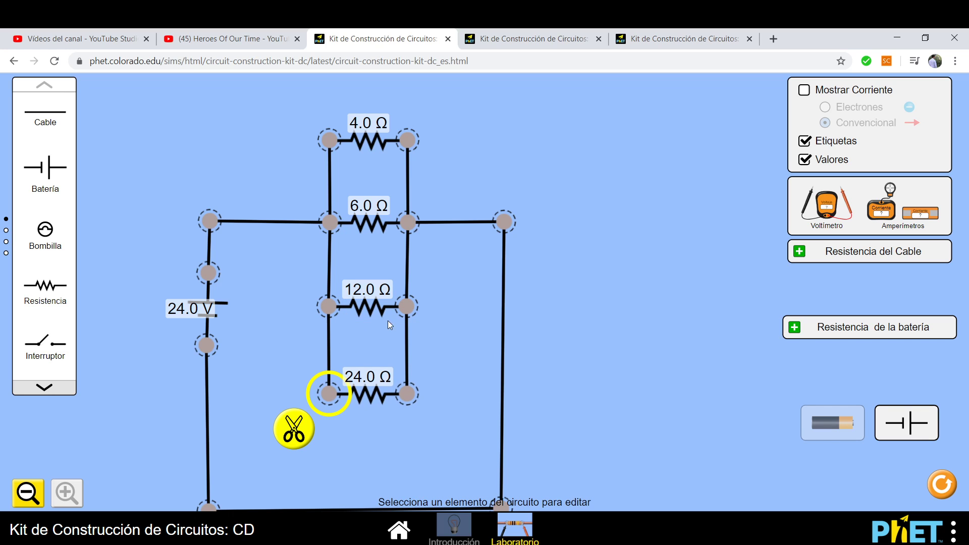
{"action": "left_click", "coordinate": [772, 37]}
Duplicate the simulation tab and open the Laboratorio screen in schematic view.
{"action": "right_click", "coordinate": [595, 31]}
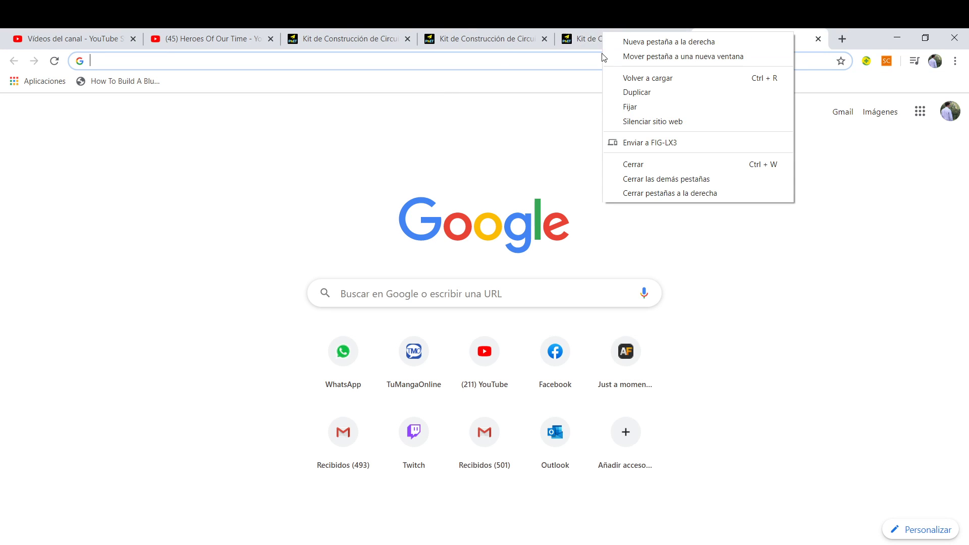
{"action": "left_click", "coordinate": [631, 91]}
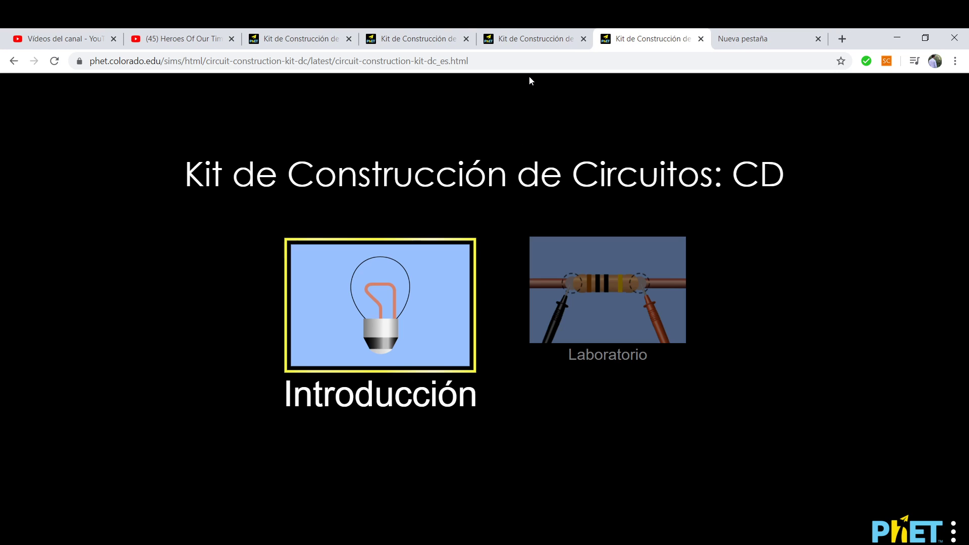
{"action": "left_click", "coordinate": [579, 301]}
{"action": "left_click", "coordinate": [593, 321]}
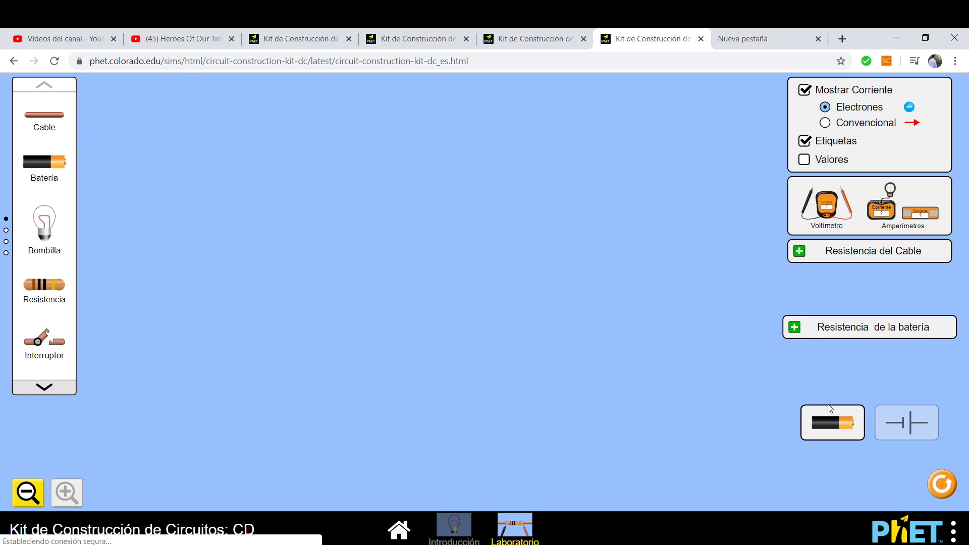
{"action": "left_click", "coordinate": [906, 423]}
Place four resistors that share one left-end junction, spreading their free ends apart.
{"action": "left_click_drag", "start_coordinate": [41, 286], "coordinate": [351, 226]}
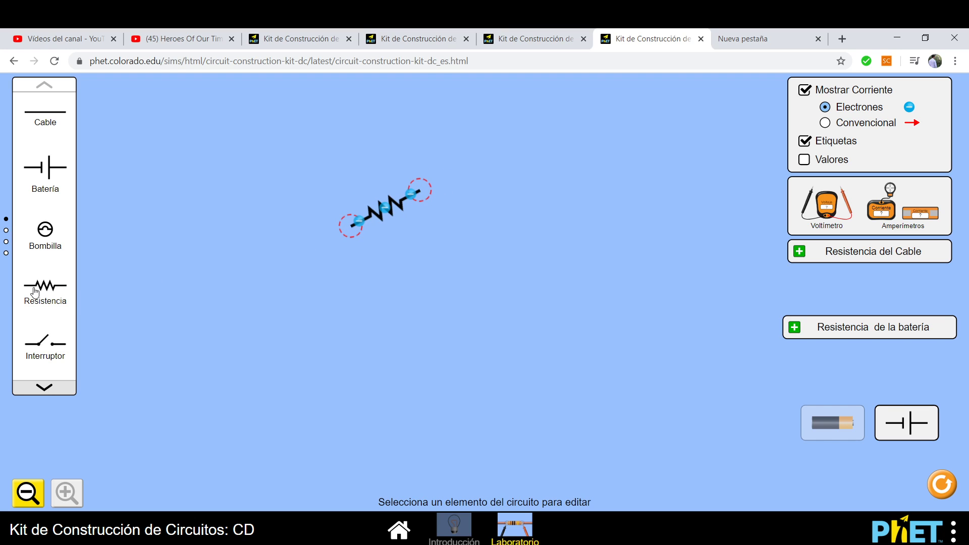
{"action": "left_click_drag", "start_coordinate": [35, 292], "coordinate": [386, 229]}
{"action": "left_click_drag", "start_coordinate": [50, 289], "coordinate": [352, 227]}
{"action": "left_click", "coordinate": [348, 262]}
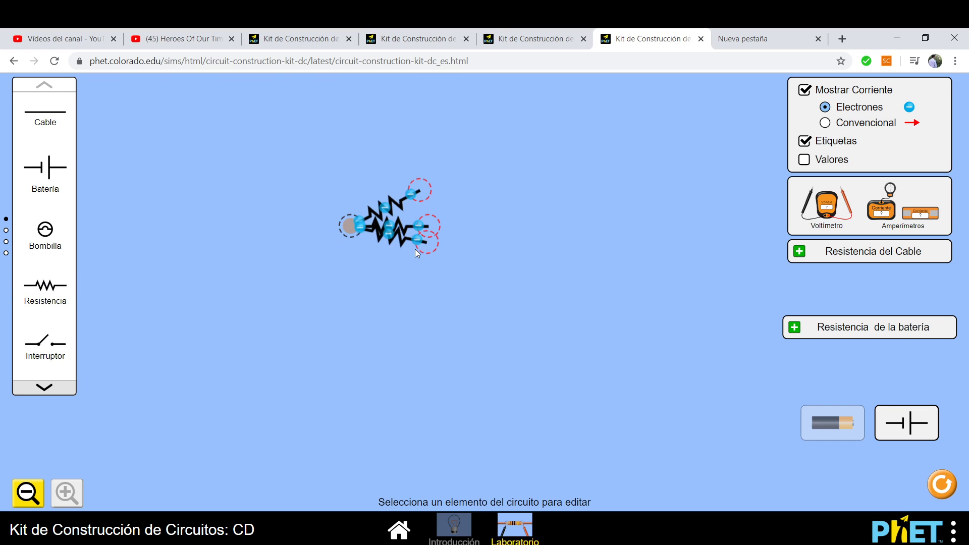
{"action": "mouse_move", "coordinate": [431, 244]}
{"action": "left_mouse_down"}
{"action": "mouse_move", "coordinate": [407, 305]}
{"action": "mouse_move", "coordinate": [431, 251]}
{"action": "left_mouse_up"}
{"action": "left_click_drag", "start_coordinate": [50, 289], "coordinate": [387, 170]}
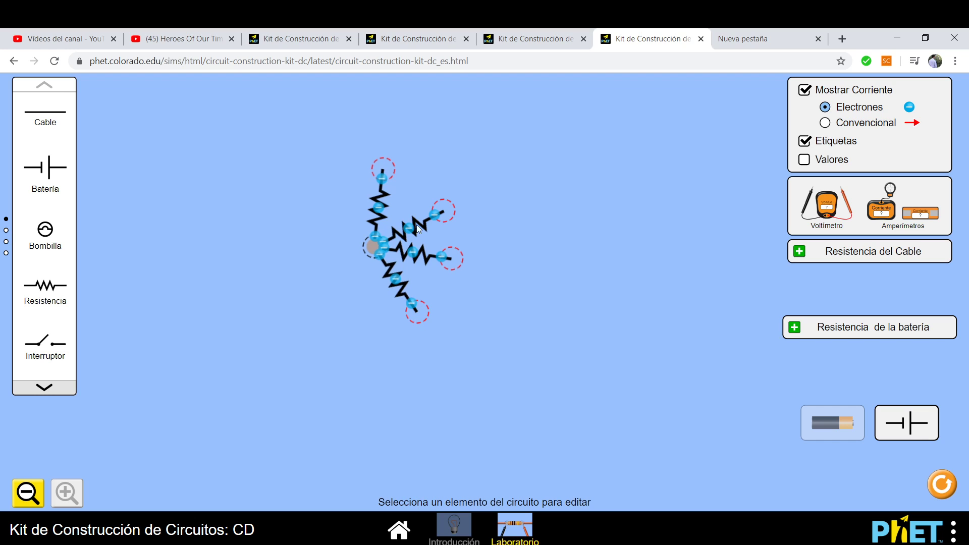
Wire a new cable to the resistors' shared junction, then bring up the 24 V parallel circuit.
{"action": "left_click_drag", "start_coordinate": [47, 128], "coordinate": [368, 256]}
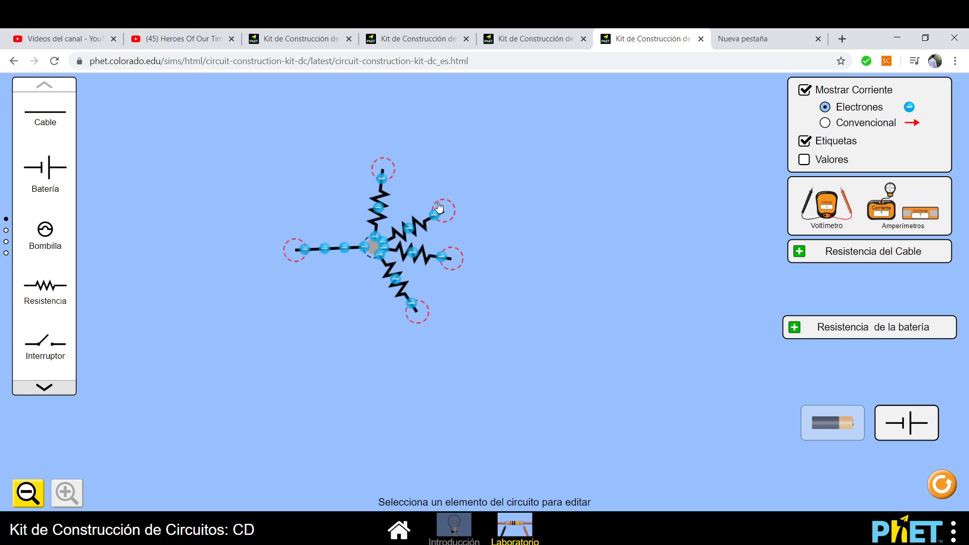
{"action": "left_click", "coordinate": [419, 38]}
{"action": "left_click", "coordinate": [314, 38]}
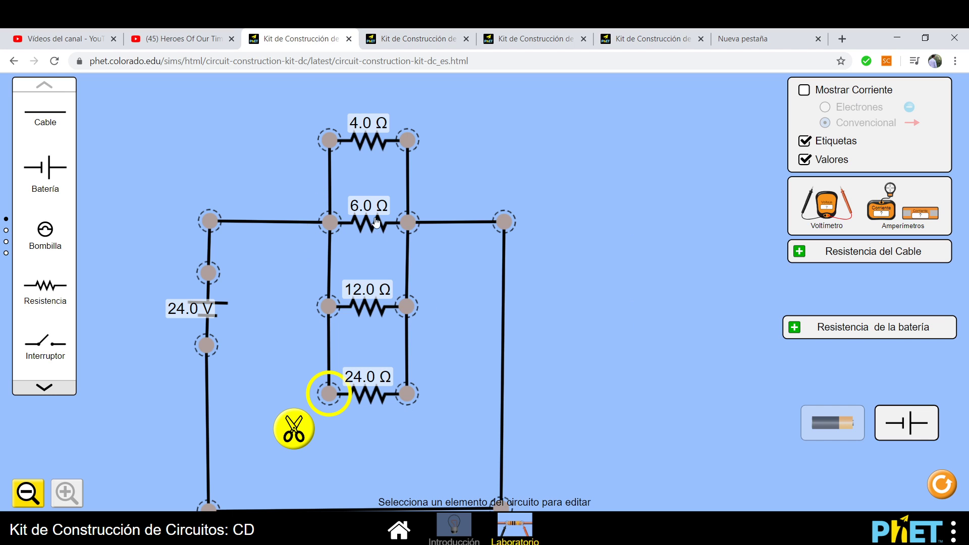
Bring up the 32 V series circuit of 8, 12, 16, 2 and 4 Ω resistors, with Mostrar Corriente unchecked.
{"action": "left_click", "coordinate": [407, 46]}
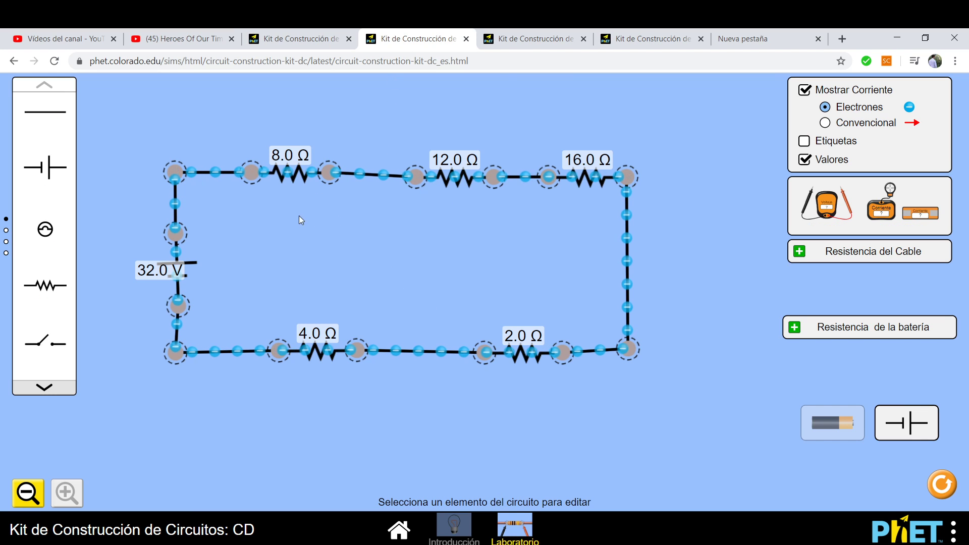
{"action": "left_click", "coordinate": [805, 89]}
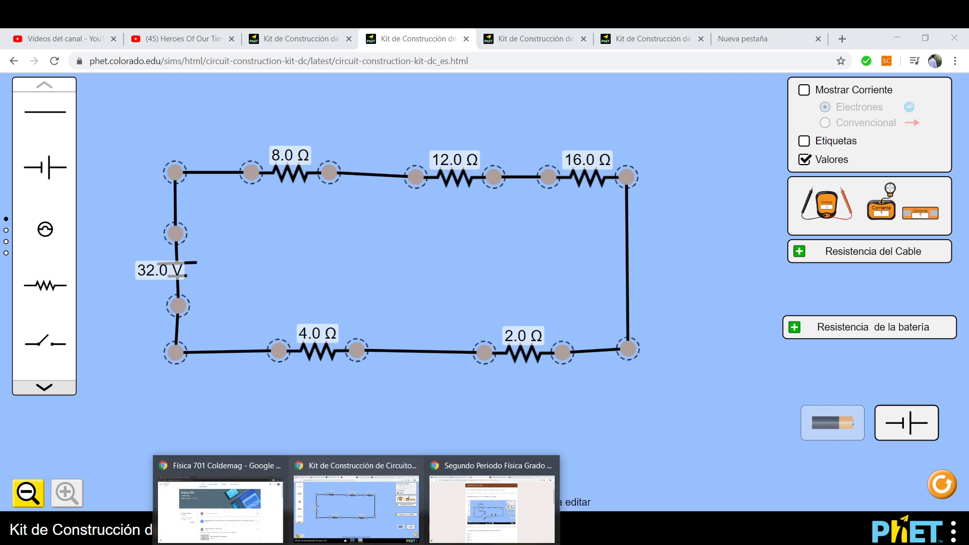
In the quiz form, mark 8, 21 and 9 as the series resistor answers.
{"action": "left_click", "coordinate": [492, 485]}
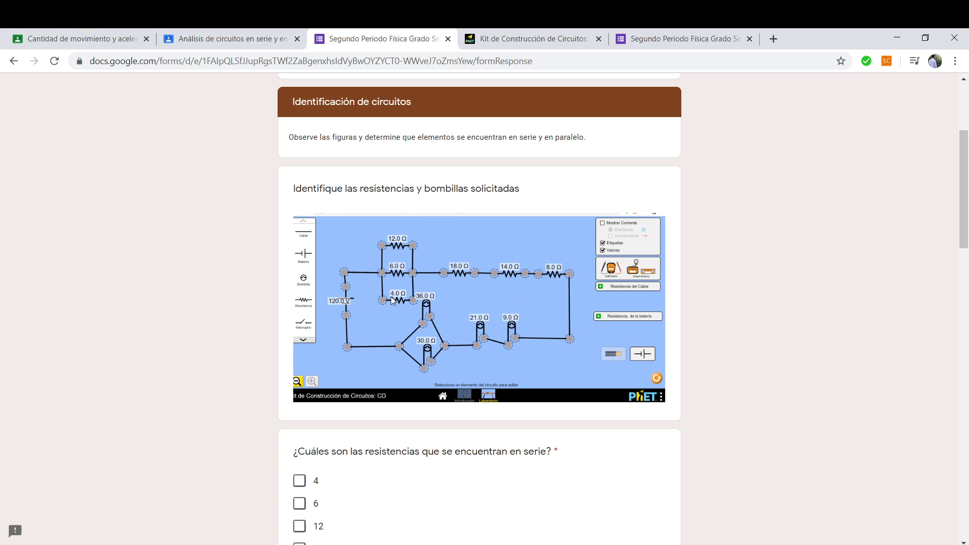
{"action": "scroll", "coordinate": [469, 335], "scroll_direction": "down", "scroll_amount": 1}
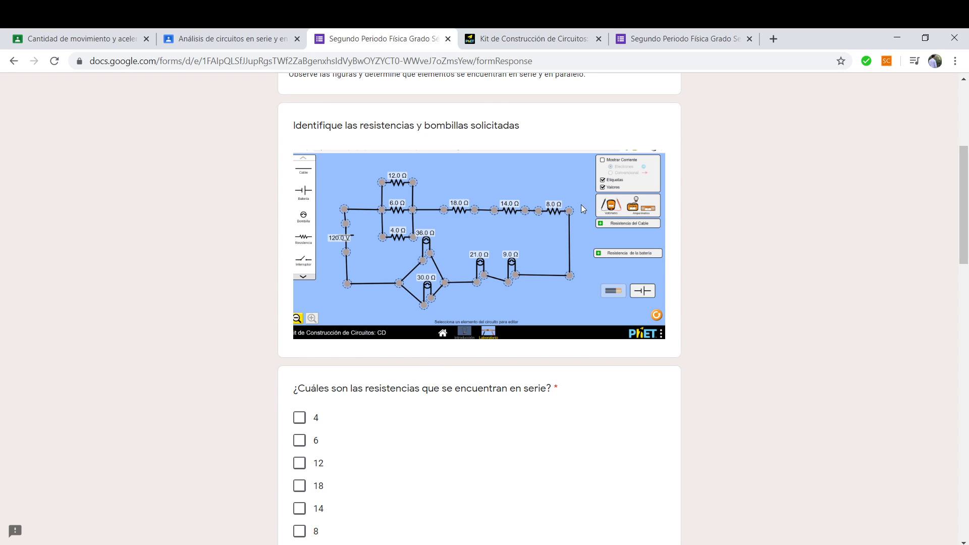
{"action": "scroll", "coordinate": [350, 440], "scroll_direction": "down", "scroll_amount": 3}
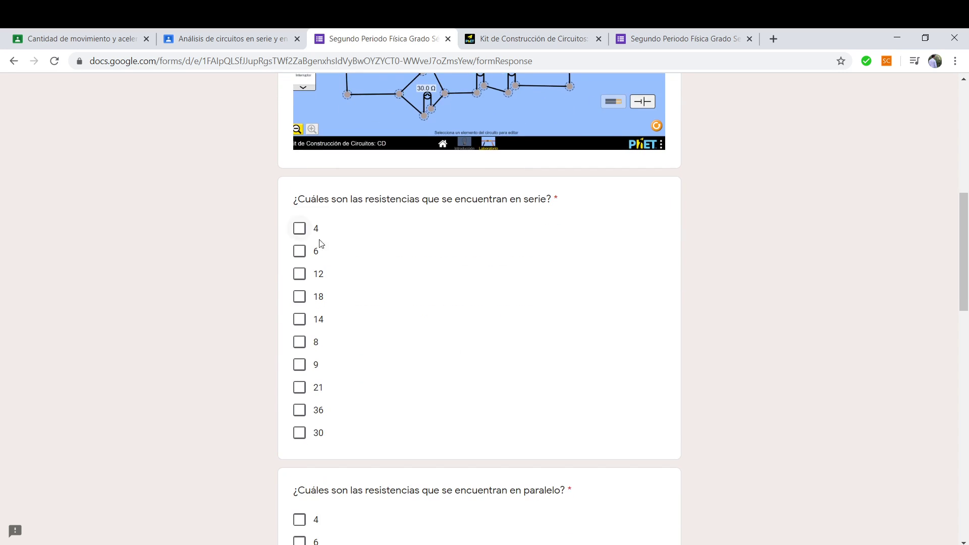
{"action": "scroll", "coordinate": [357, 363], "scroll_direction": "up", "scroll_amount": 2}
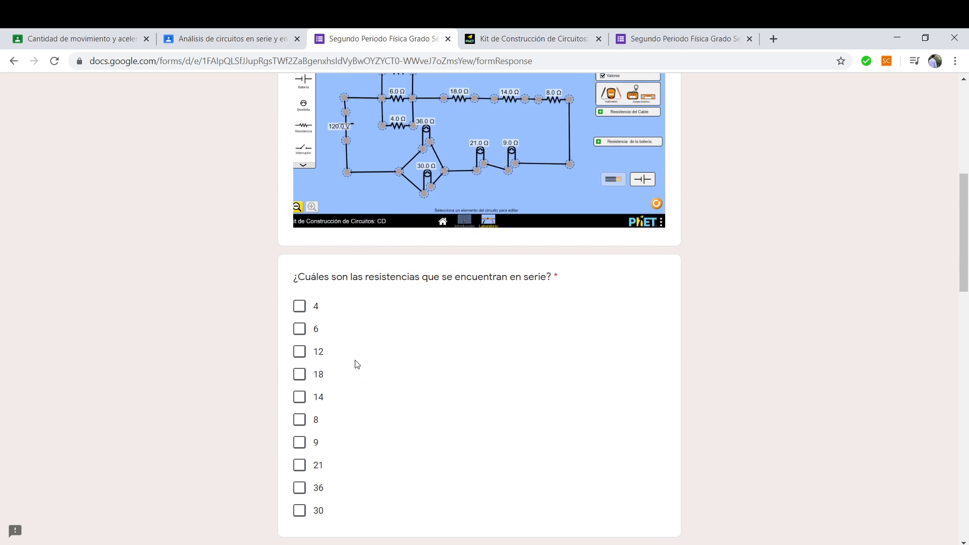
{"action": "scroll", "coordinate": [452, 304], "scroll_direction": "down", "scroll_amount": 2}
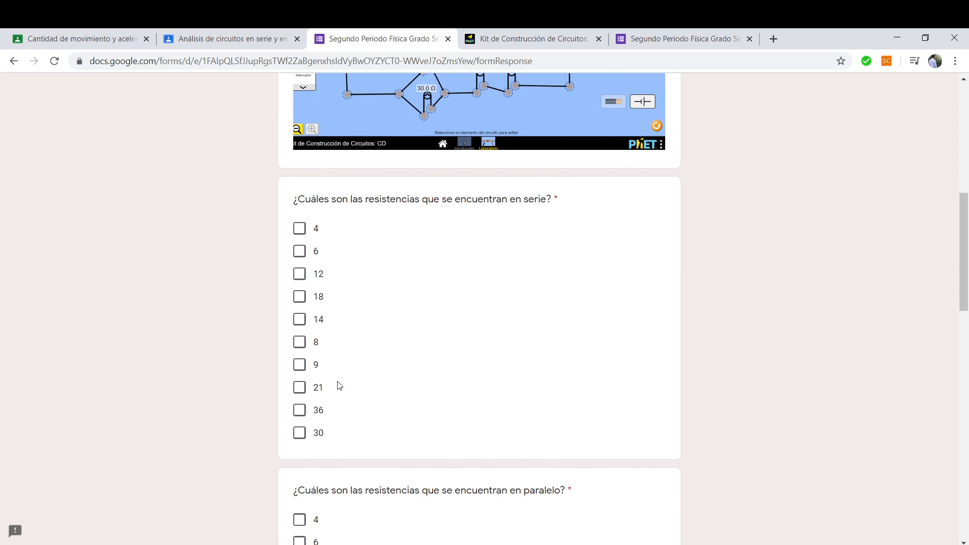
{"action": "left_click", "coordinate": [299, 342]}
{"action": "left_click", "coordinate": [298, 386]}
{"action": "left_click", "coordinate": [300, 364]}
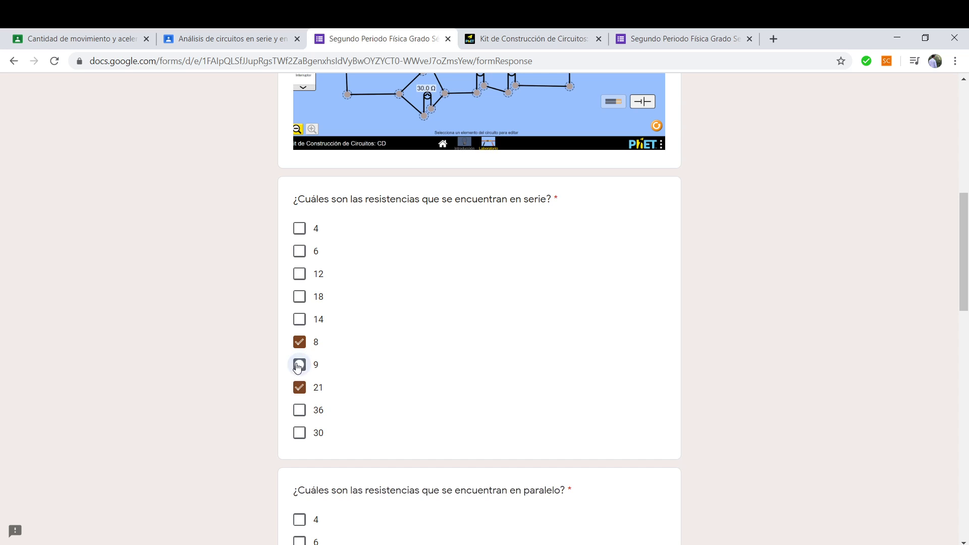
Mark 12, 18 and 8 as the parallel resistor answers.
{"action": "scroll", "coordinate": [502, 377], "scroll_direction": "down", "scroll_amount": 3}
{"action": "scroll", "coordinate": [543, 378], "scroll_direction": "down", "scroll_amount": 2}
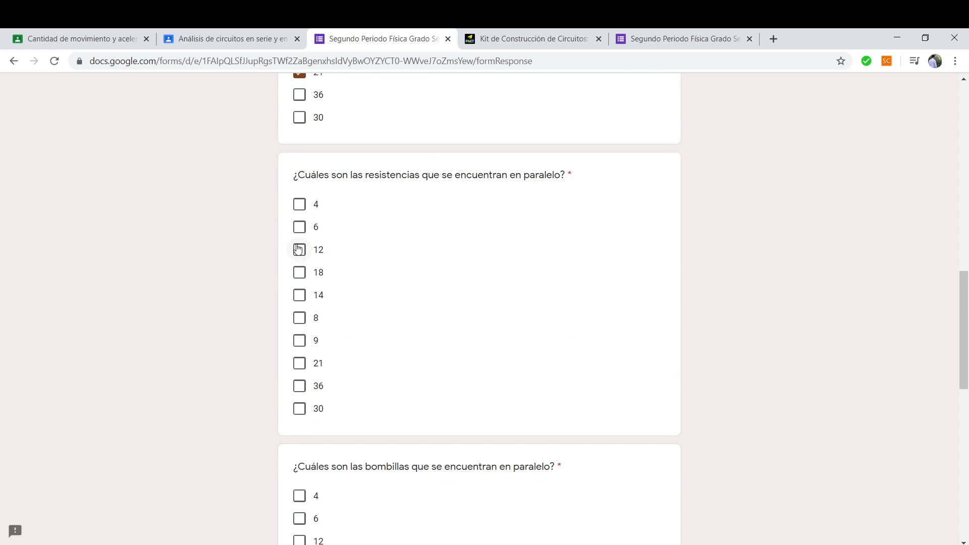
{"action": "left_click", "coordinate": [298, 251]}
{"action": "left_click", "coordinate": [299, 272]}
{"action": "left_click", "coordinate": [298, 312]}
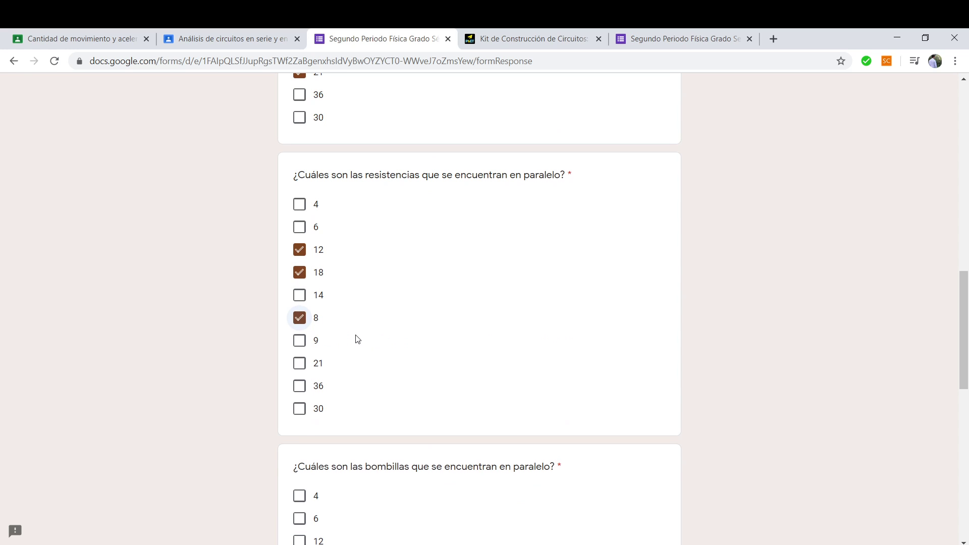
Mark 12, 18, 14 and 9 as the parallel bulb answers.
{"action": "scroll", "coordinate": [354, 338], "scroll_direction": "down", "scroll_amount": 4}
{"action": "left_click", "coordinate": [300, 311]}
{"action": "left_click", "coordinate": [299, 334]}
{"action": "left_click", "coordinate": [300, 288]}
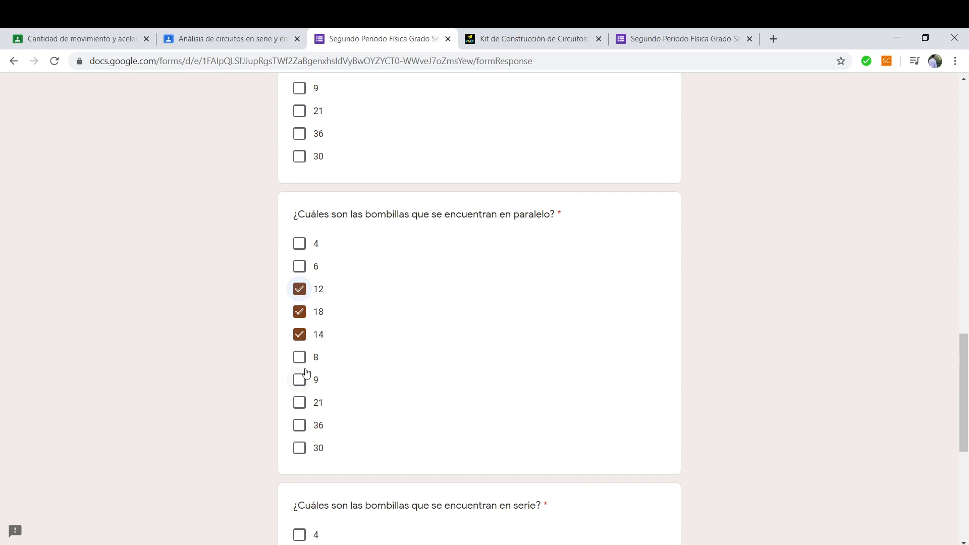
{"action": "left_click", "coordinate": [299, 380]}
Mark 6, 18 and 8 as the series bulb answers and advance to the next page.
{"action": "scroll", "coordinate": [284, 459], "scroll_direction": "down", "scroll_amount": 3}
{"action": "left_click", "coordinate": [299, 368]}
{"action": "left_click", "coordinate": [299, 413]}
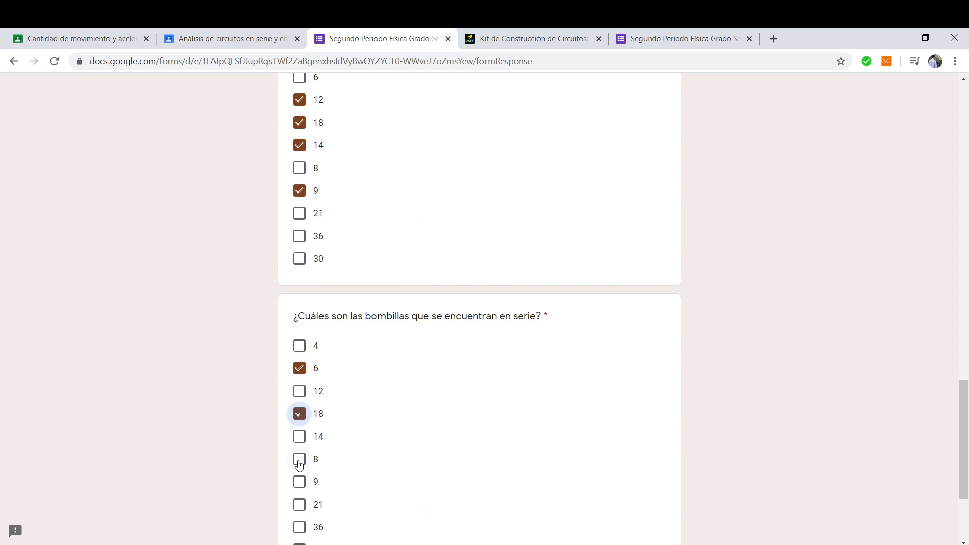
{"action": "left_click", "coordinate": [299, 459]}
{"action": "scroll", "coordinate": [299, 470], "scroll_direction": "down", "scroll_amount": 3}
{"action": "left_click", "coordinate": [388, 446]}
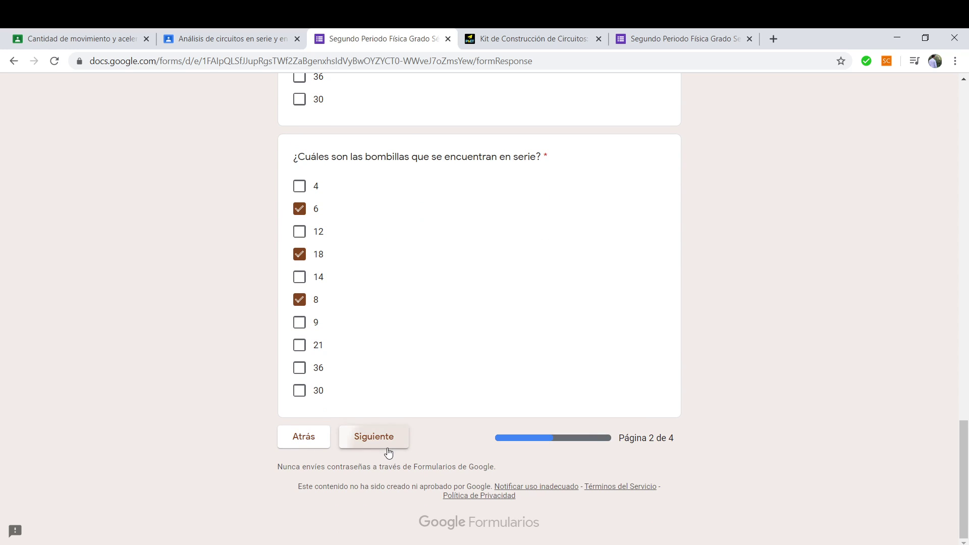
{"action": "scroll", "coordinate": [466, 358], "scroll_direction": "down", "scroll_amount": 3}
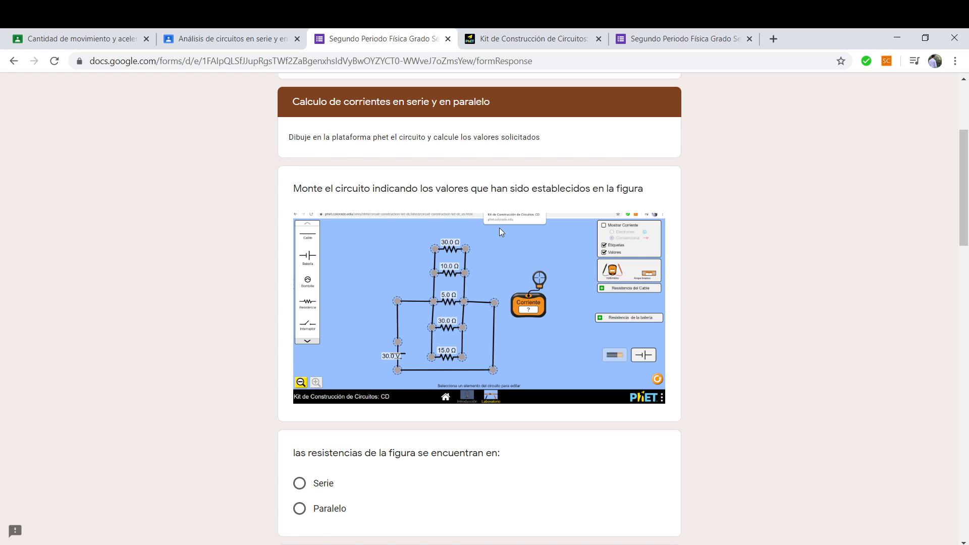
Read through the current questions for the 30, 10, 5 and 15 Ω resistors, then return to the simulation.
{"action": "scroll", "coordinate": [505, 376], "scroll_direction": "down", "scroll_amount": 2}
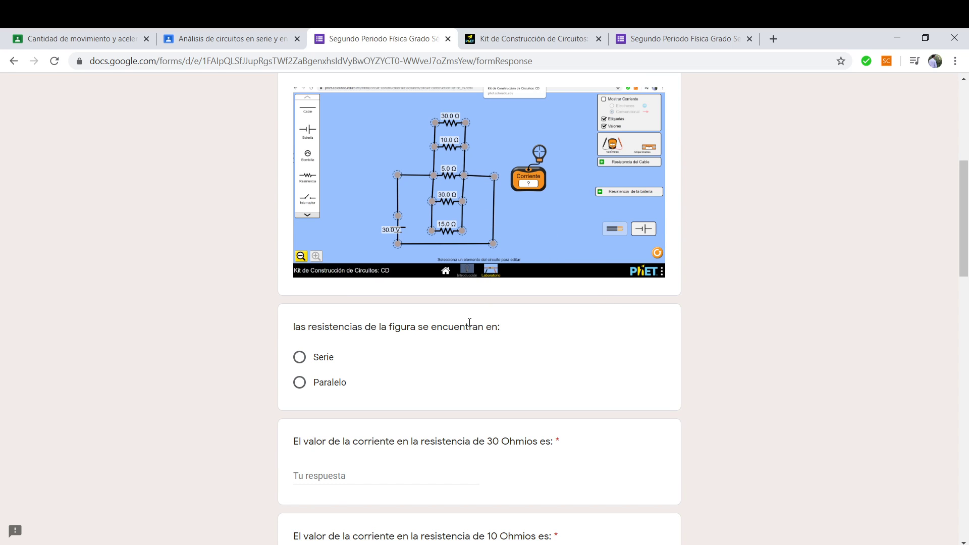
{"action": "scroll", "coordinate": [505, 252], "scroll_direction": "up", "scroll_amount": 1}
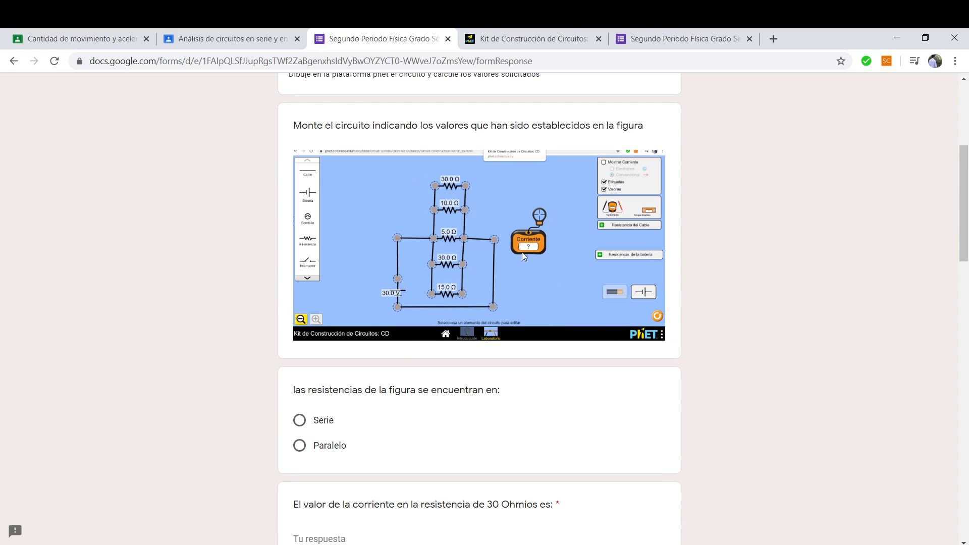
{"action": "scroll", "coordinate": [446, 346], "scroll_direction": "down", "scroll_amount": 3}
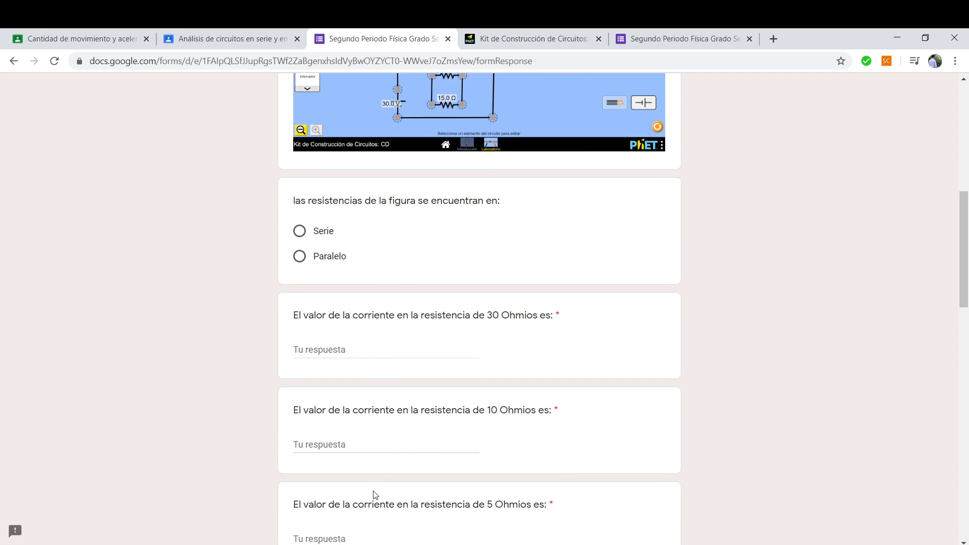
{"action": "scroll", "coordinate": [390, 369], "scroll_direction": "down", "scroll_amount": 1}
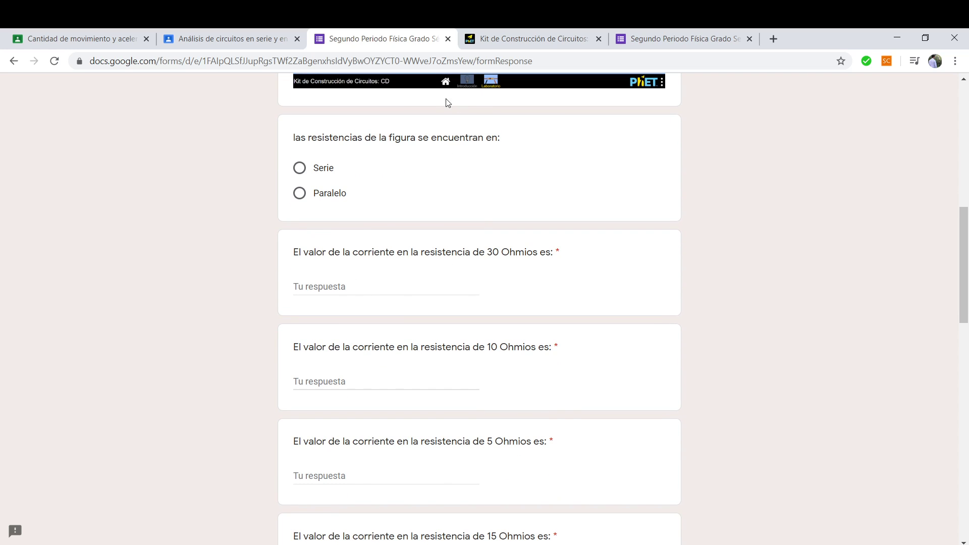
{"action": "key", "text": "alt+Tab"}
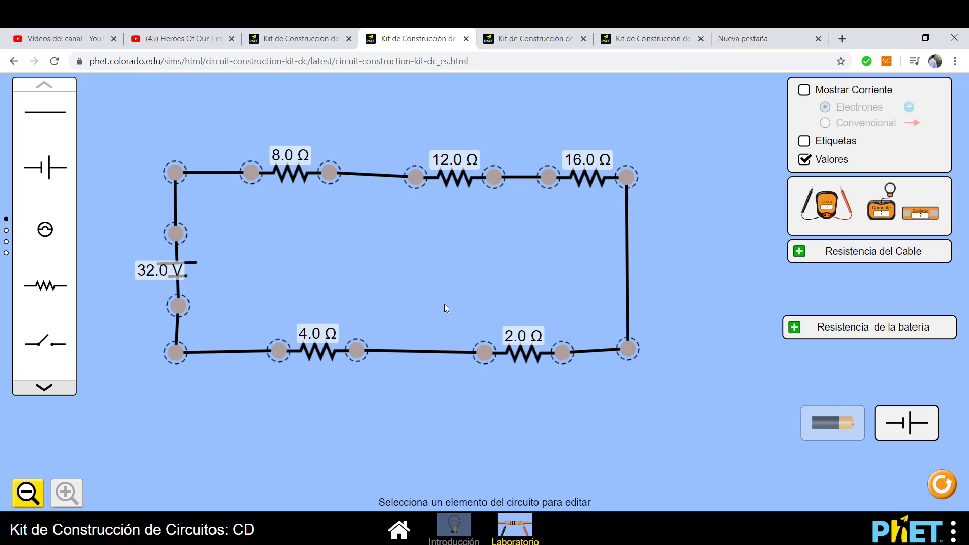
On the 24 V parallel circuit, read 2.00 A through the 12 Ω resistor with the ammeter, then go back to the form.
{"action": "left_click", "coordinate": [285, 40]}
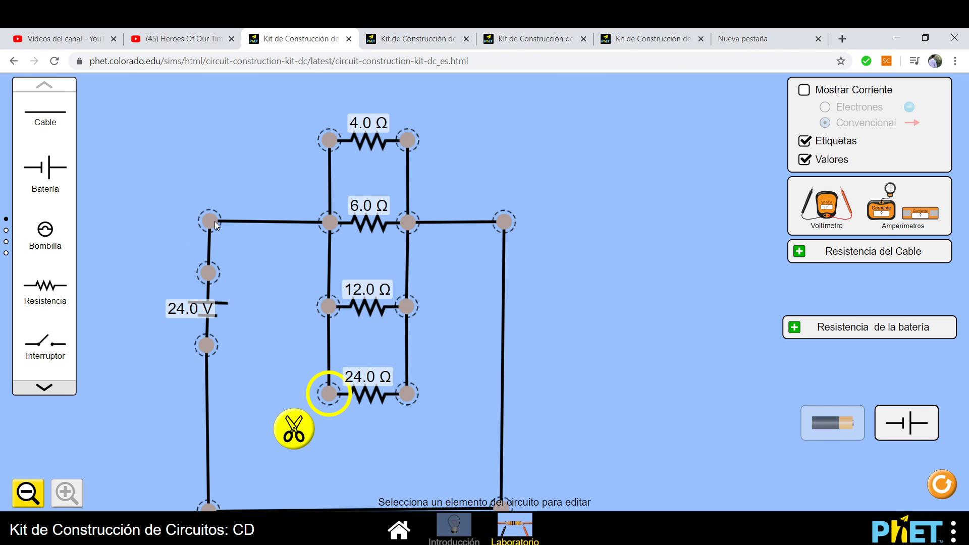
{"action": "left_click_drag", "start_coordinate": [882, 202], "coordinate": [627, 279]}
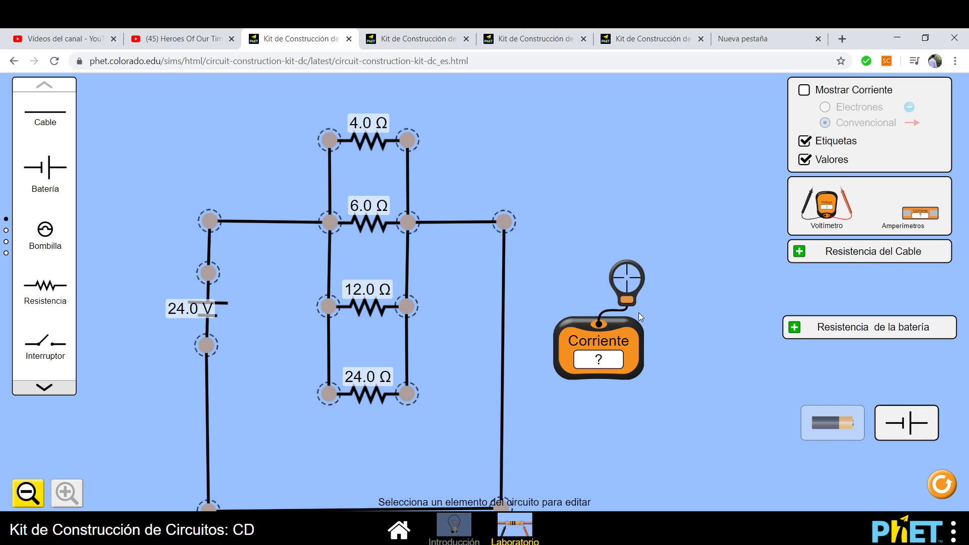
{"action": "left_click_drag", "start_coordinate": [626, 301], "coordinate": [391, 331]}
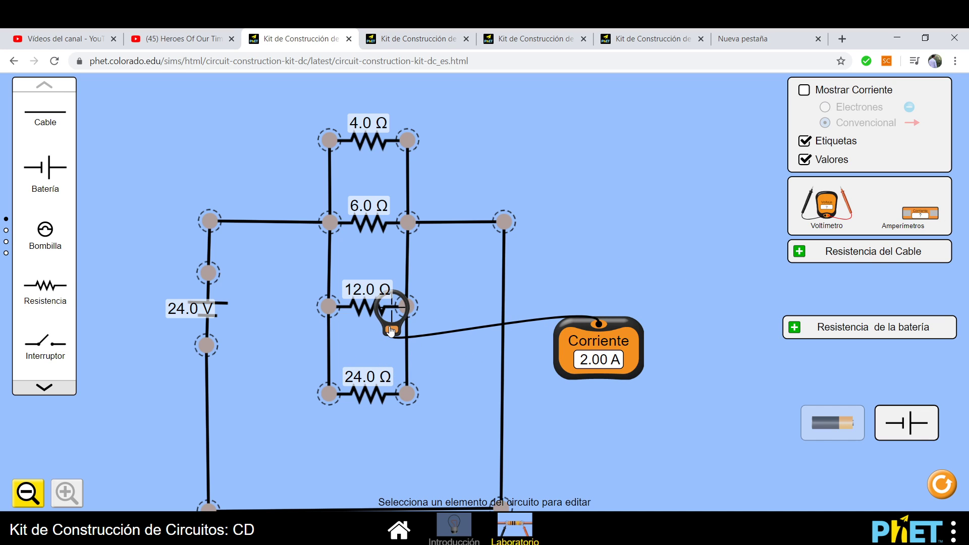
{"action": "mouse_move", "coordinate": [391, 331]}
{"action": "left_mouse_down"}
{"action": "mouse_move", "coordinate": [386, 368]}
{"action": "mouse_move", "coordinate": [451, 352]}
{"action": "mouse_move", "coordinate": [383, 318]}
{"action": "left_mouse_up"}
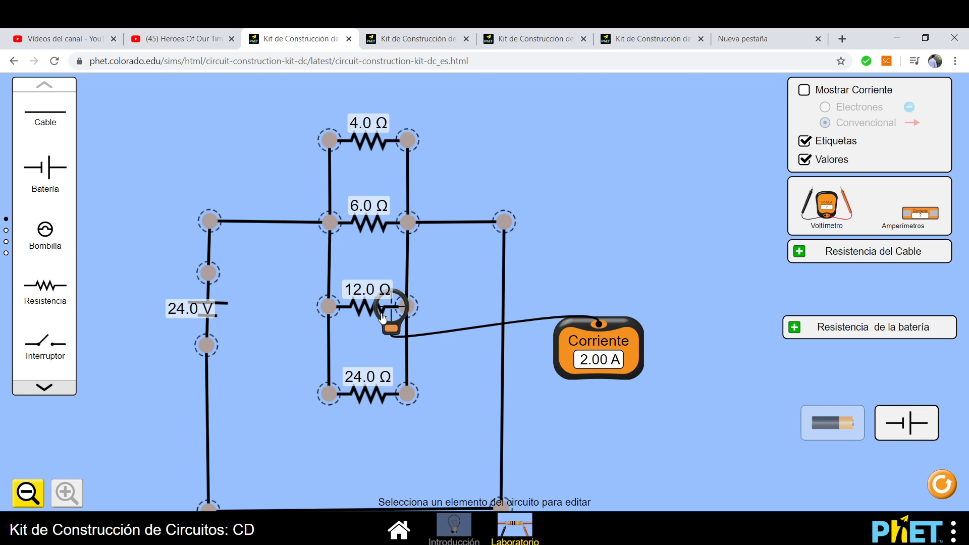
{"action": "left_click_drag", "start_coordinate": [383, 318], "coordinate": [582, 297]}
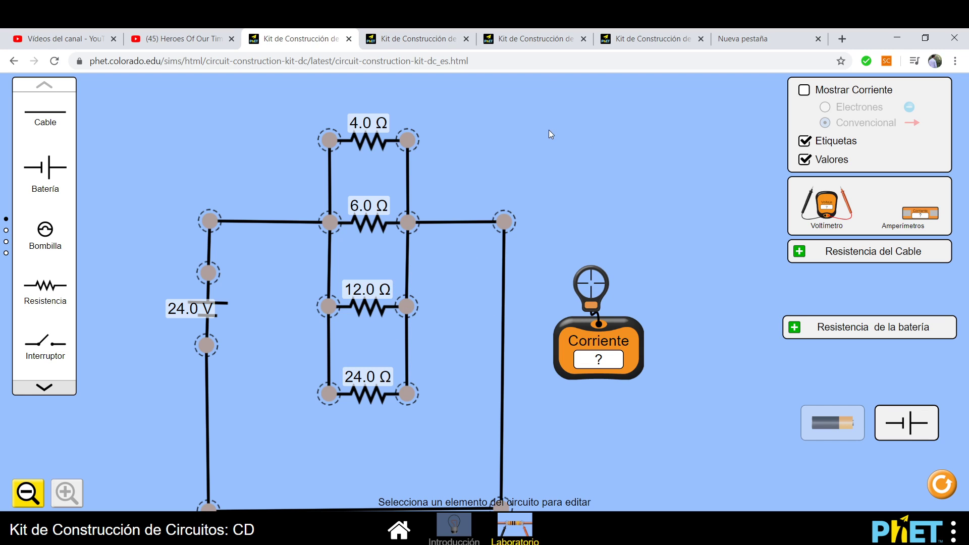
{"action": "key", "text": "alt+Tab"}
{"action": "scroll", "coordinate": [510, 159], "scroll_direction": "up", "scroll_amount": 4}
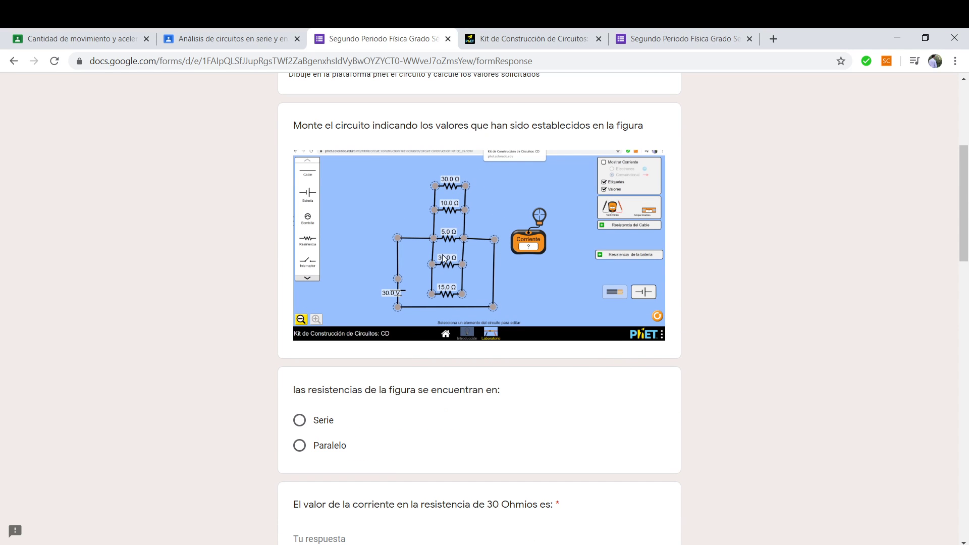
In schematic view, place four resistors stacked in a column.
{"action": "left_click", "coordinate": [541, 33]}
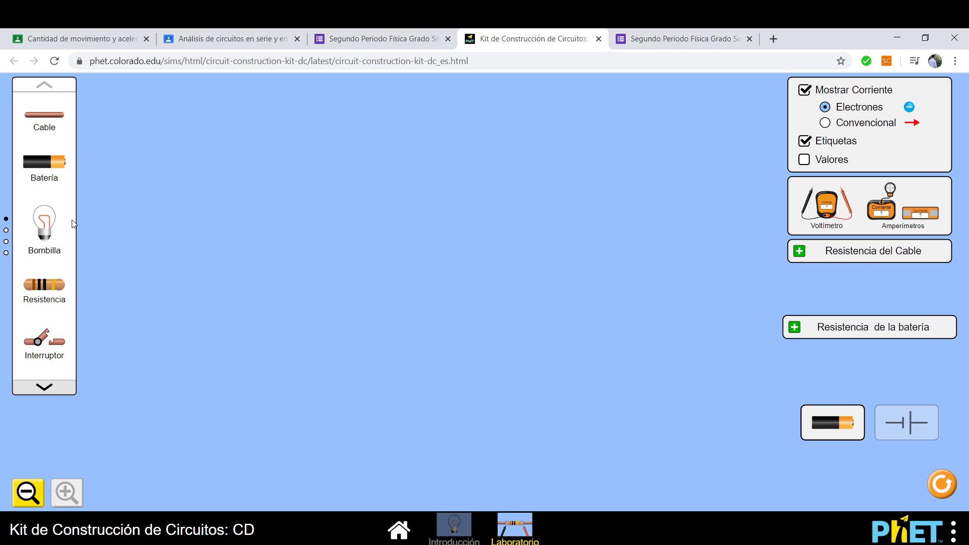
{"action": "left_click", "coordinate": [888, 422]}
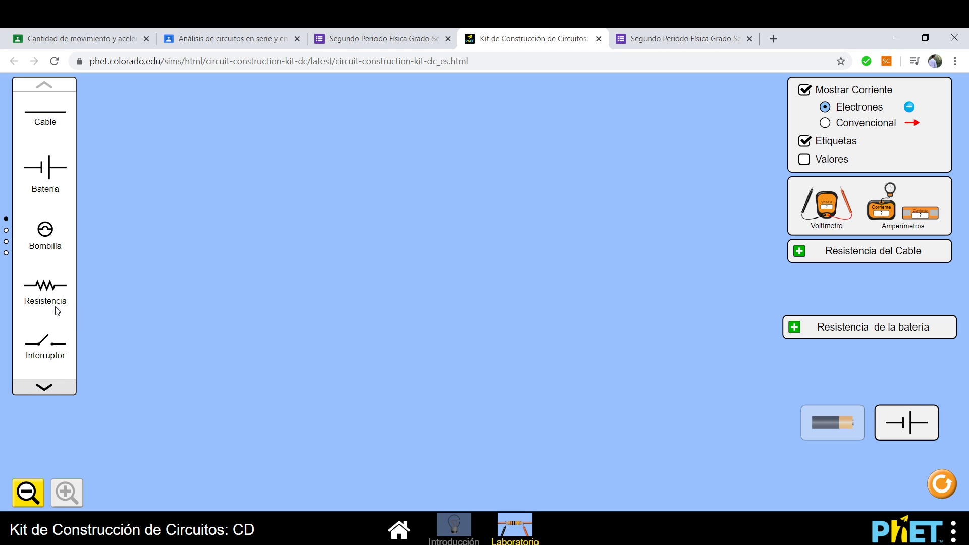
{"action": "left_click_drag", "start_coordinate": [43, 293], "coordinate": [351, 155]}
{"action": "left_click_drag", "start_coordinate": [43, 298], "coordinate": [346, 242]}
{"action": "left_click_drag", "start_coordinate": [52, 299], "coordinate": [344, 318]}
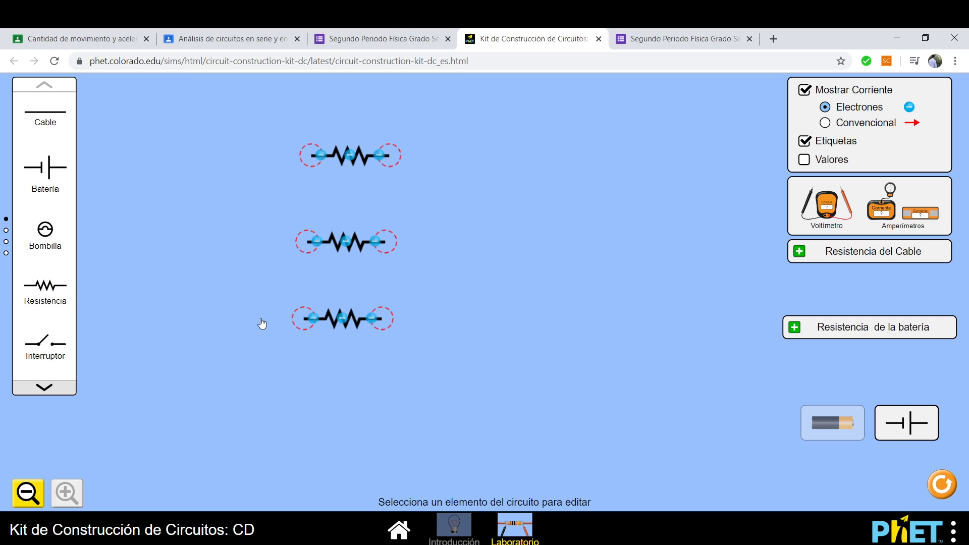
{"action": "left_click_drag", "start_coordinate": [41, 303], "coordinate": [301, 382]}
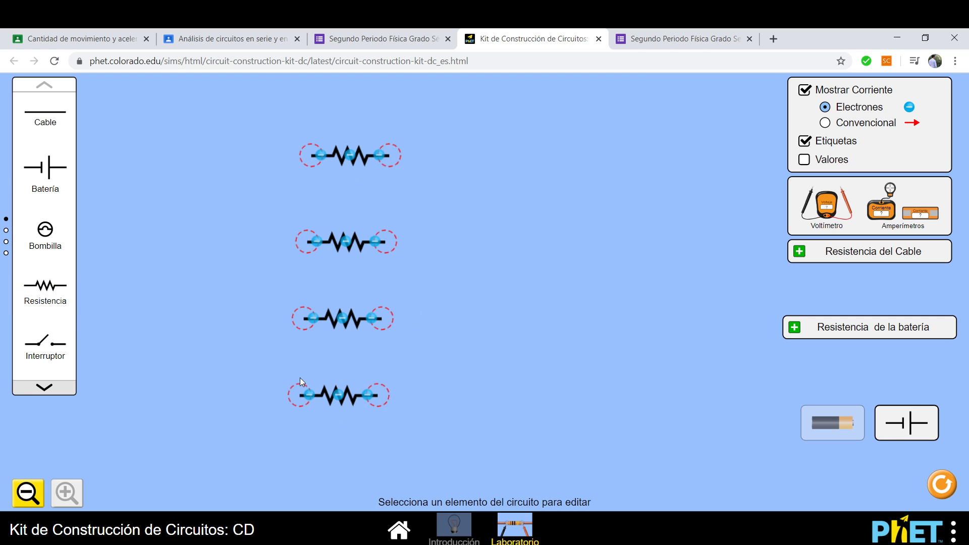
Wire all four resistors' left ends together and right ends together, with resistance values shown.
{"action": "left_click_drag", "start_coordinate": [48, 133], "coordinate": [312, 247]}
{"action": "left_click_drag", "start_coordinate": [54, 124], "coordinate": [268, 248]}
{"action": "left_click_drag", "start_coordinate": [233, 249], "coordinate": [308, 313]}
{"action": "left_click_drag", "start_coordinate": [47, 126], "coordinate": [300, 395]}
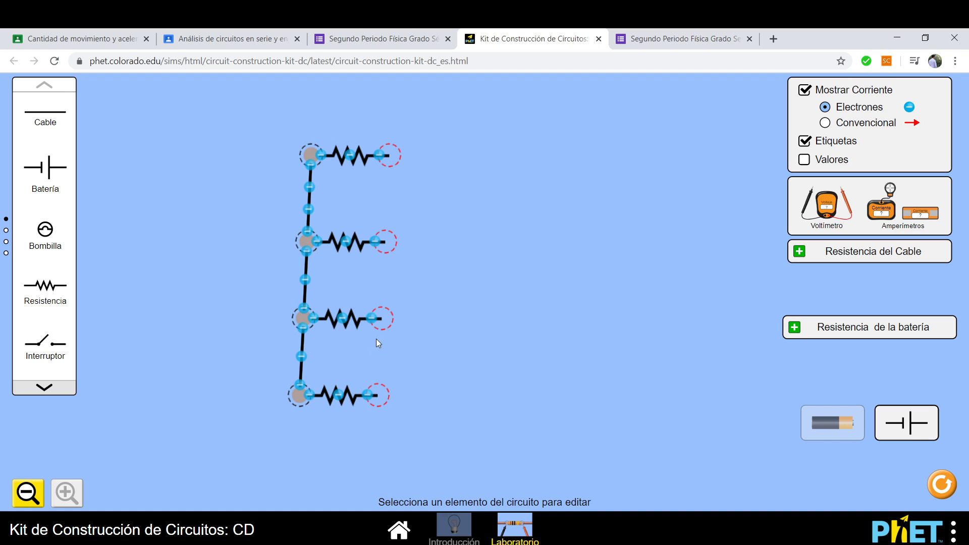
{"action": "left_click", "coordinate": [839, 160]}
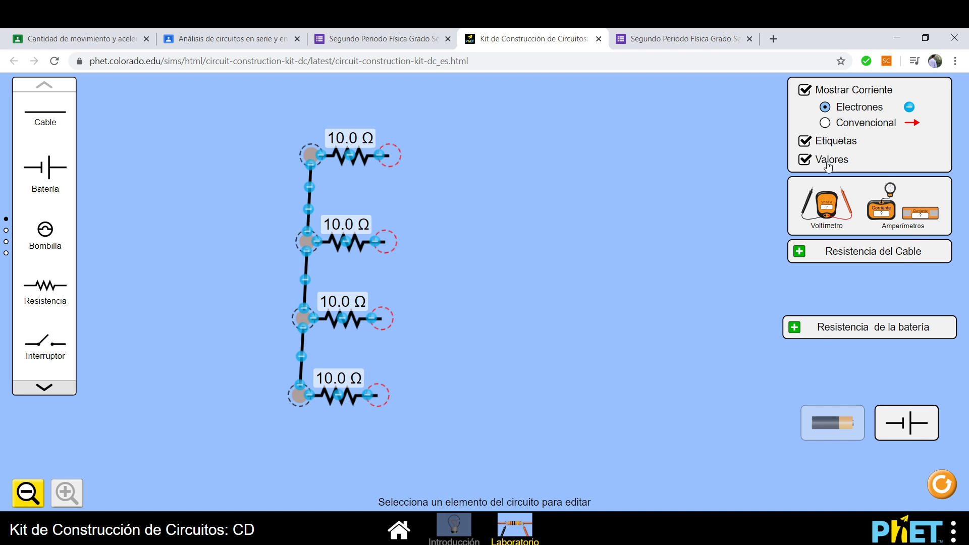
{"action": "left_click", "coordinate": [829, 143]}
{"action": "left_click", "coordinate": [829, 143]}
{"action": "left_click_drag", "start_coordinate": [45, 110], "coordinate": [387, 241]}
{"action": "left_click_drag", "start_coordinate": [38, 109], "coordinate": [382, 319]}
{"action": "left_click_drag", "start_coordinate": [49, 120], "coordinate": [379, 395]}
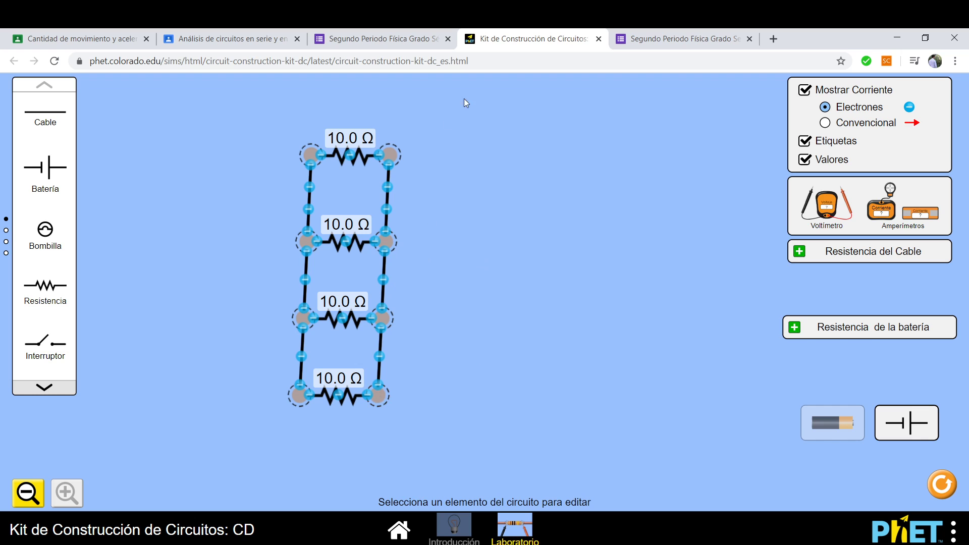
Check the form's circuit figure, set the top resistor to 30.0 Ω, and put the ammeter probe on the right wire.
{"action": "left_click", "coordinate": [359, 43]}
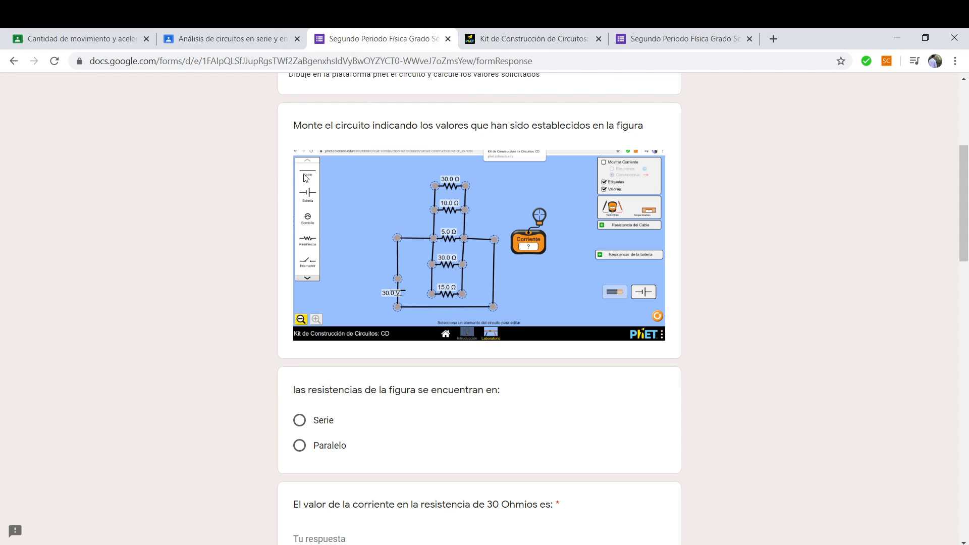
{"action": "left_click", "coordinate": [507, 49]}
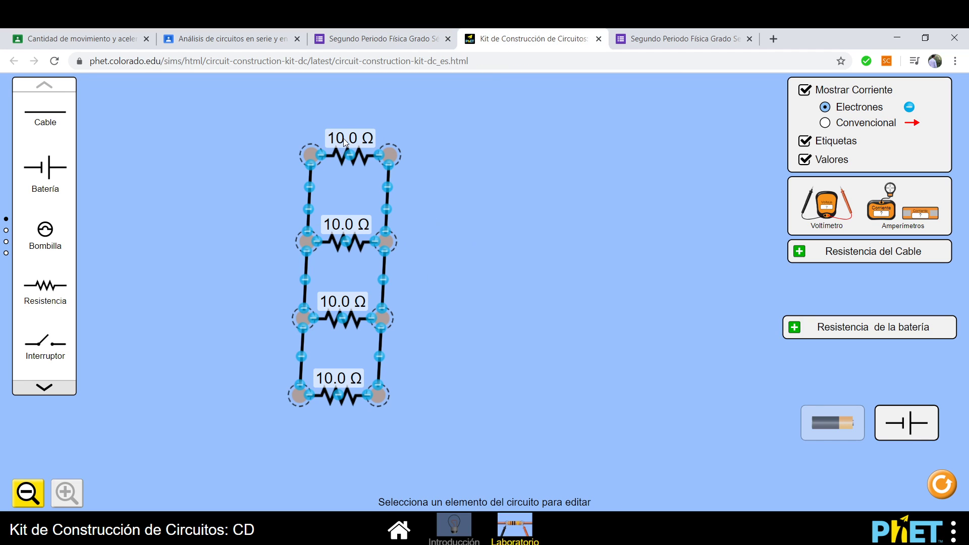
{"action": "left_click", "coordinate": [345, 157]}
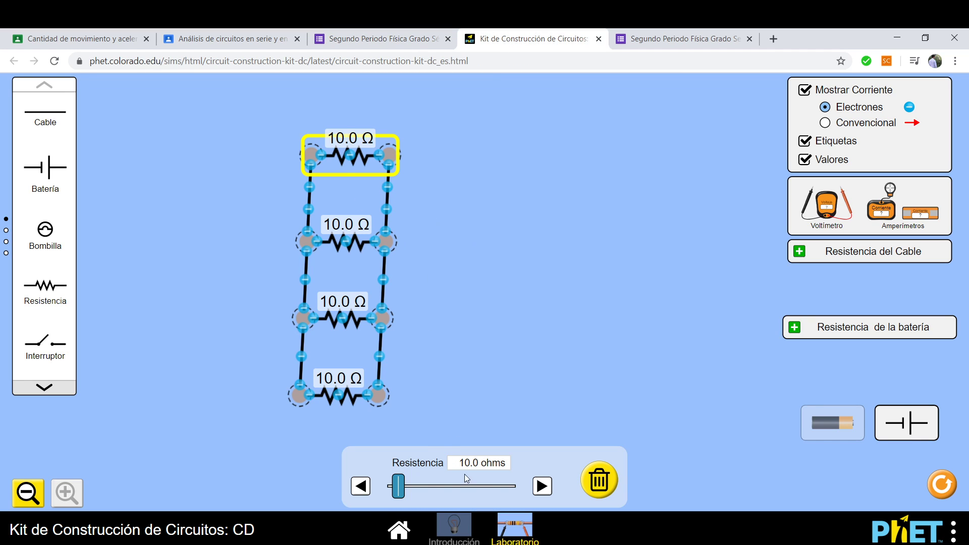
{"action": "left_click_drag", "start_coordinate": [400, 488], "coordinate": [420, 495]}
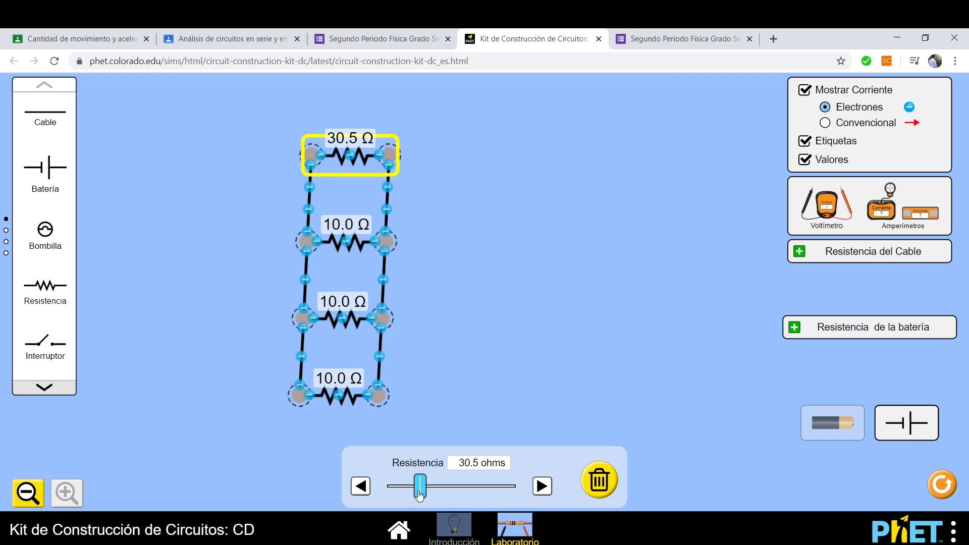
{"action": "left_click", "coordinate": [362, 487]}
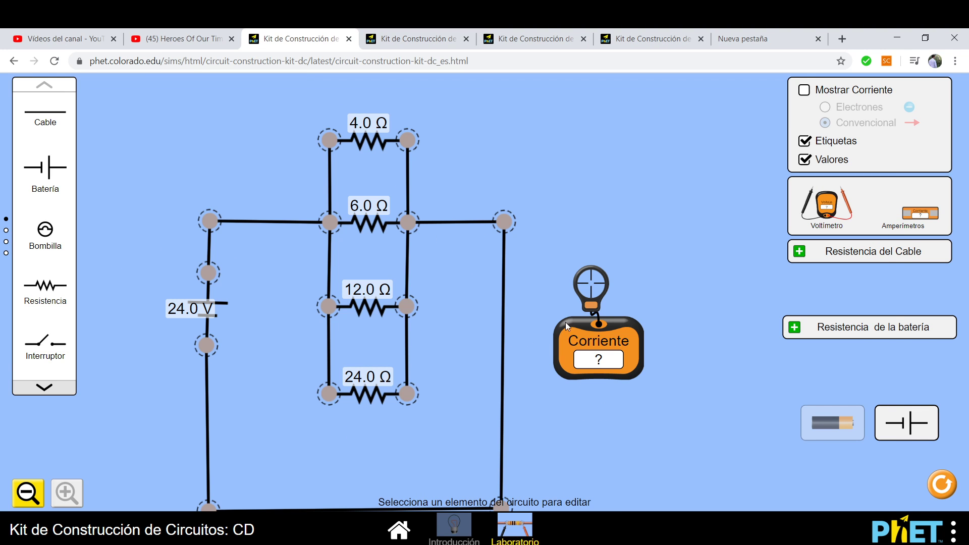
{"action": "left_click_drag", "start_coordinate": [589, 309], "coordinate": [466, 365]}
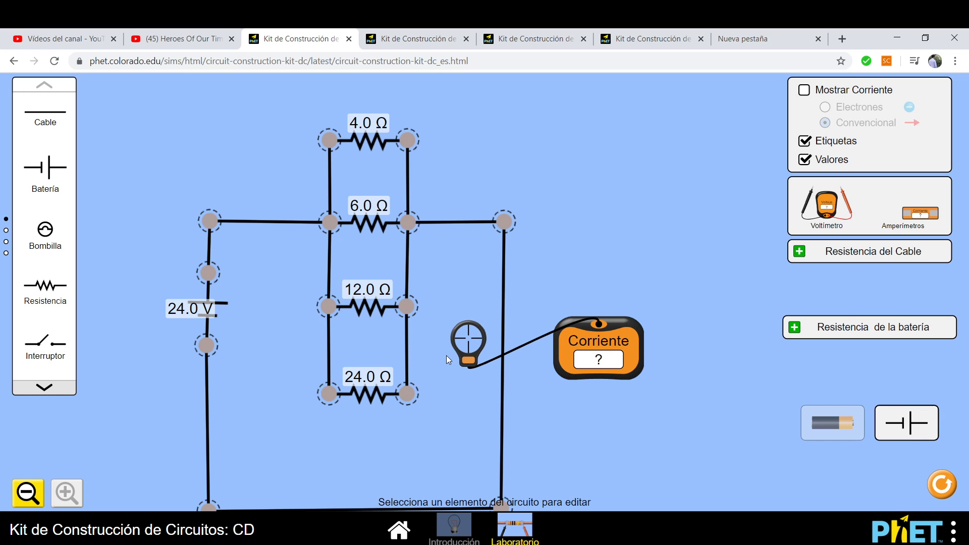
{"action": "key", "text": "alt+Tab"}
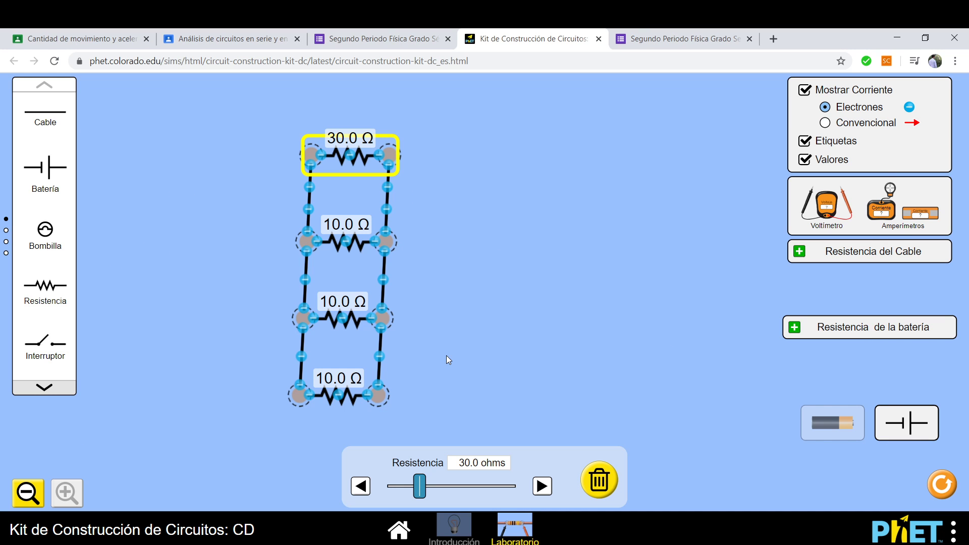
Scroll through the form's current and voltage questions for the 30, 10, 5 and 15 Ω resistors.
{"action": "left_click", "coordinate": [377, 39]}
{"action": "scroll", "coordinate": [390, 346], "scroll_direction": "down", "scroll_amount": 6}
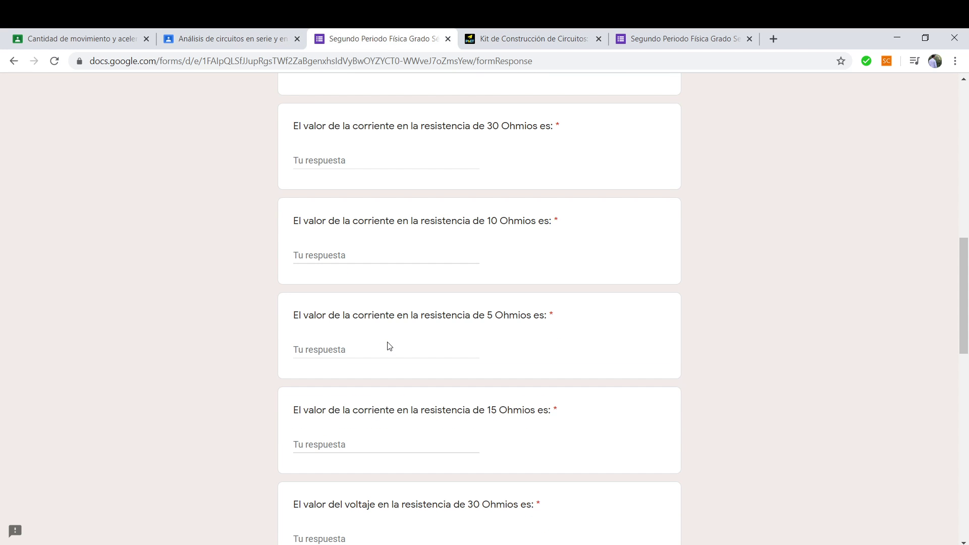
{"action": "scroll", "coordinate": [313, 245], "scroll_direction": "up", "scroll_amount": 1}
{"action": "scroll", "coordinate": [487, 214], "scroll_direction": "up", "scroll_amount": 5}
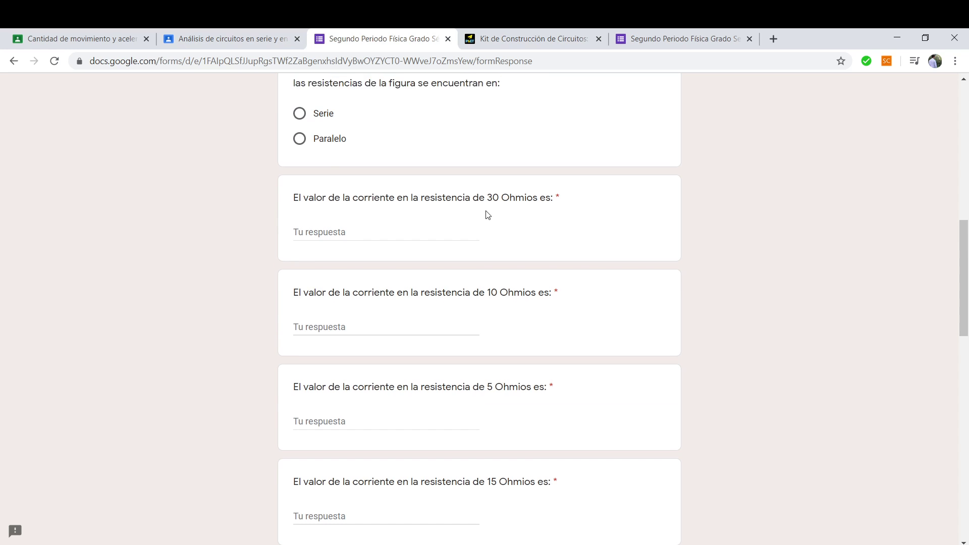
{"action": "scroll", "coordinate": [479, 218], "scroll_direction": "down", "scroll_amount": 3}
{"action": "scroll", "coordinate": [381, 361], "scroll_direction": "down", "scroll_amount": 9}
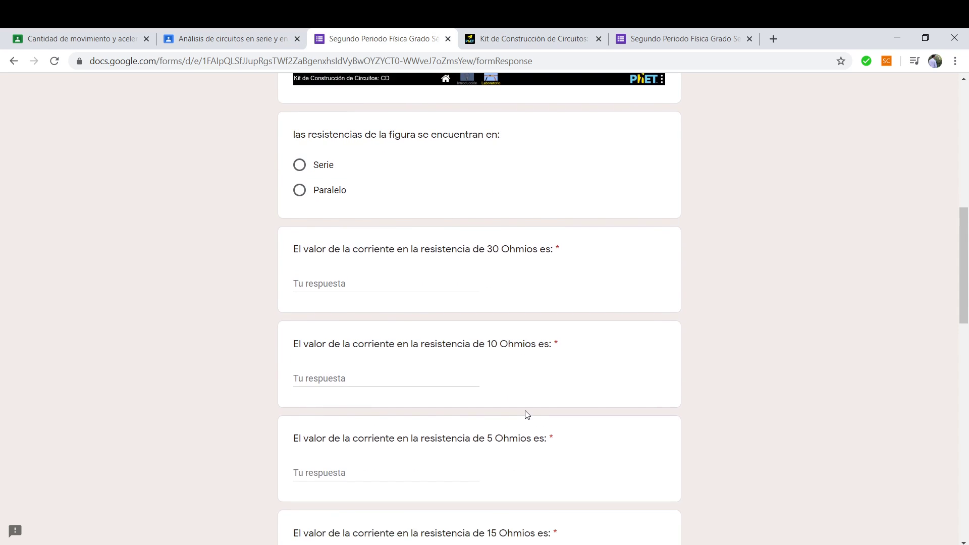
{"action": "scroll", "coordinate": [617, 328], "scroll_direction": "down", "scroll_amount": 2}
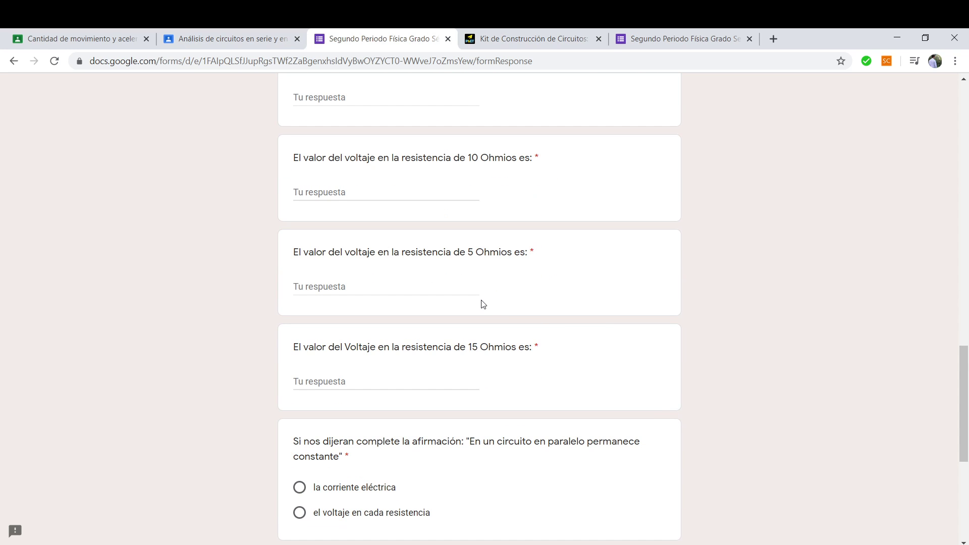
{"action": "scroll", "coordinate": [483, 305], "scroll_direction": "up", "scroll_amount": 2}
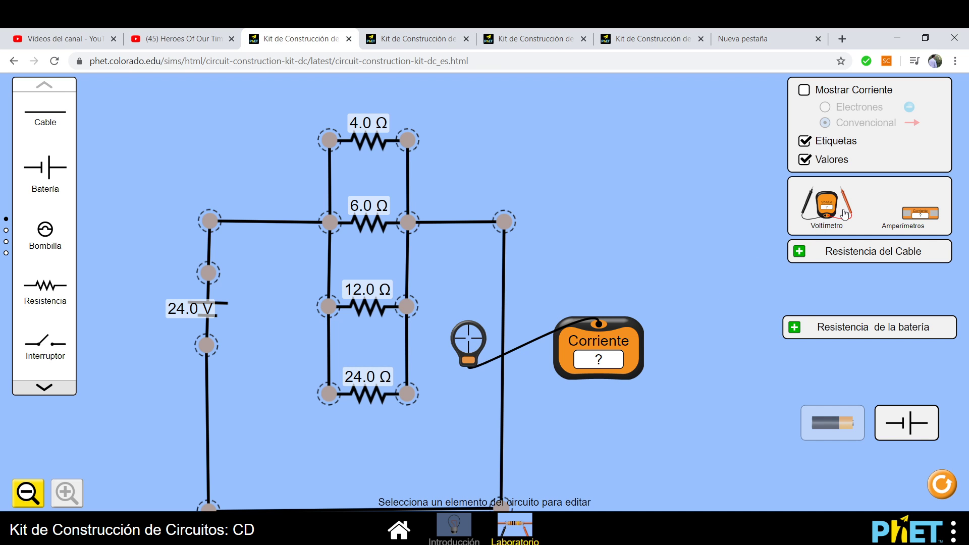
Place a voltmeter with its probes across the 4.0 Ω resistor, reading 24.00 V.
{"action": "left_click_drag", "start_coordinate": [838, 208], "coordinate": [181, 452]}
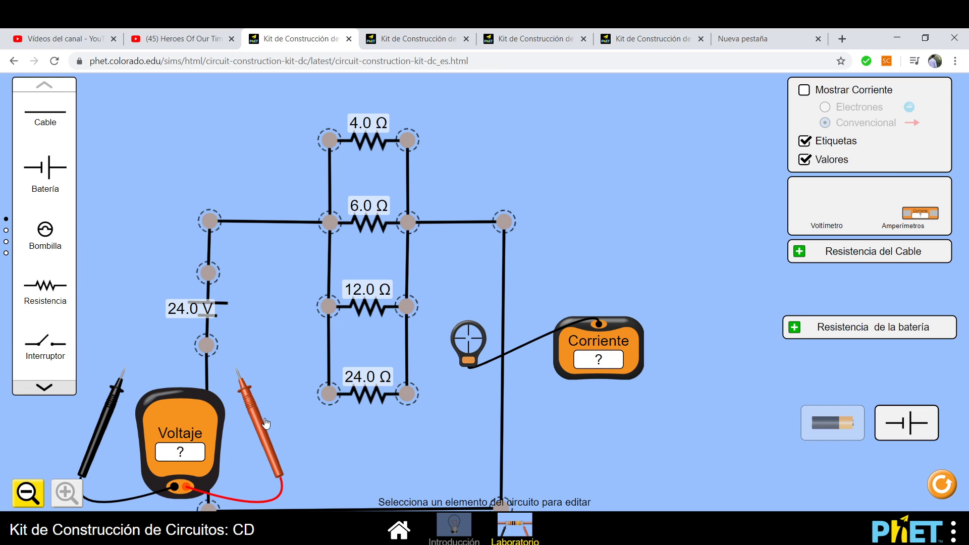
{"action": "left_click_drag", "start_coordinate": [250, 424], "coordinate": [128, 245]}
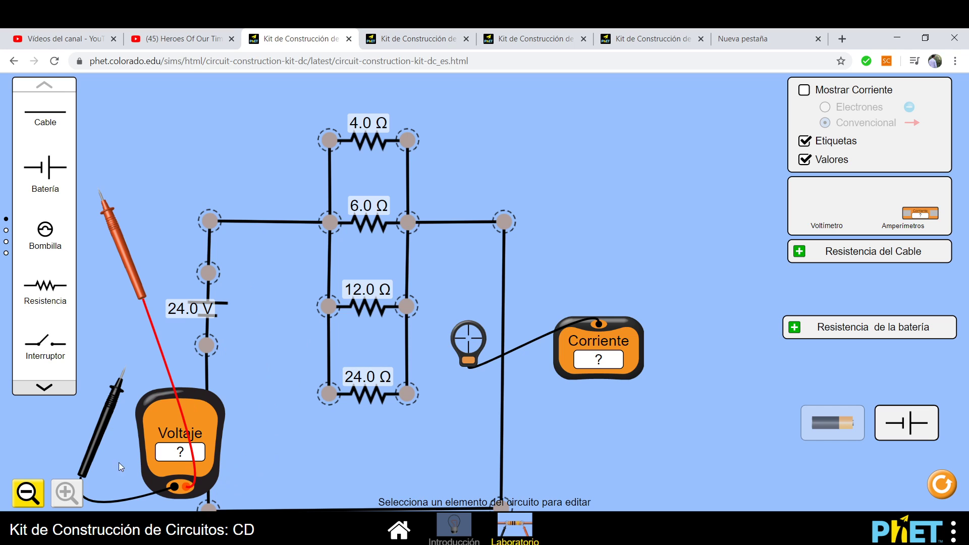
{"action": "left_click_drag", "start_coordinate": [101, 443], "coordinate": [251, 259]}
{"action": "left_click_drag", "start_coordinate": [166, 453], "coordinate": [717, 149]}
{"action": "left_click_drag", "start_coordinate": [258, 237], "coordinate": [395, 189]}
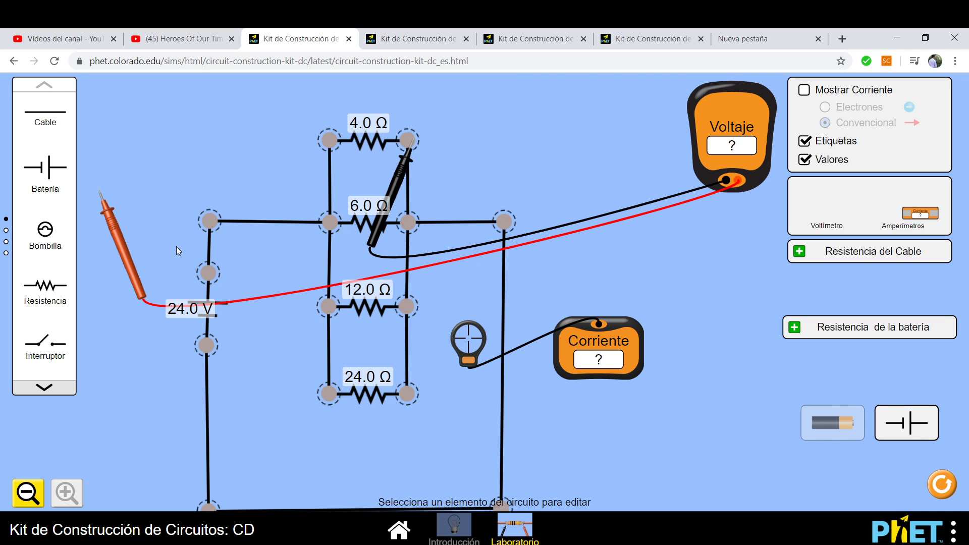
{"action": "left_click_drag", "start_coordinate": [123, 249], "coordinate": [353, 200]}
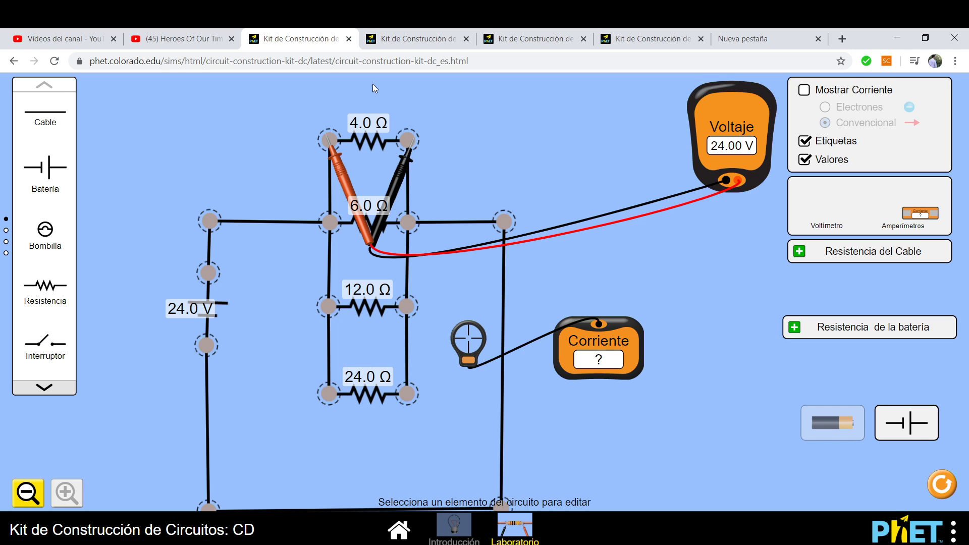
Glance at the quiz form, then pull both voltmeter probes off and turn on Mostrar Corriente.
{"action": "mouse_move", "coordinate": [356, 544]}
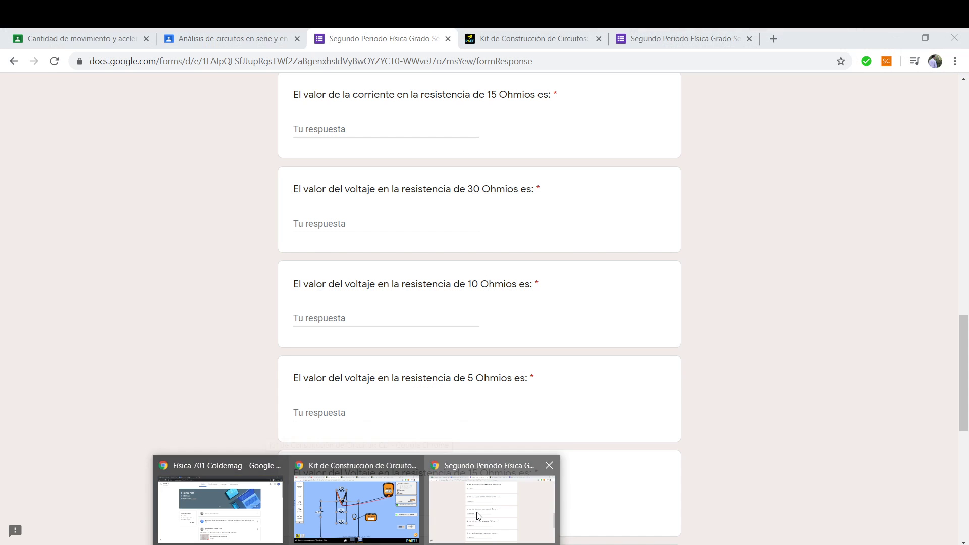
{"action": "left_click", "coordinate": [455, 510]}
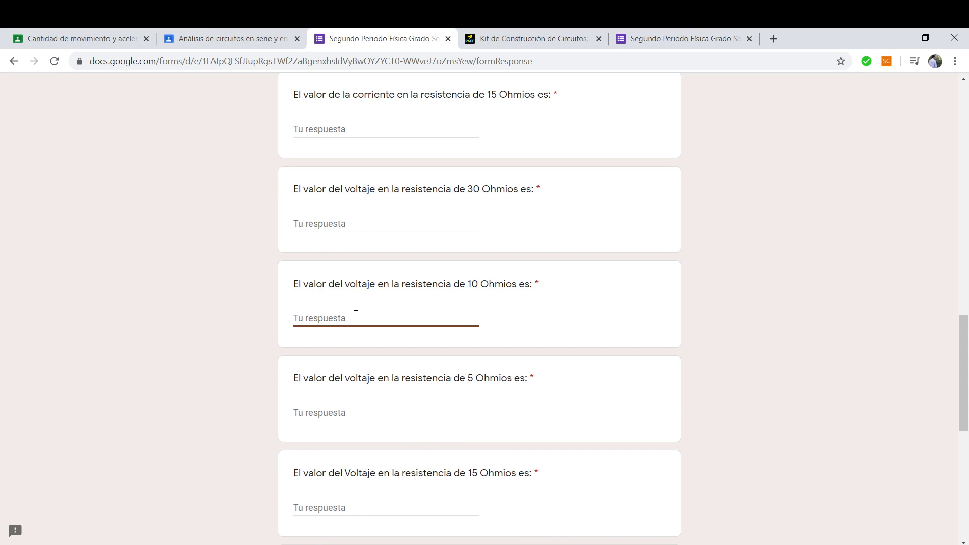
{"action": "left_click", "coordinate": [898, 36]}
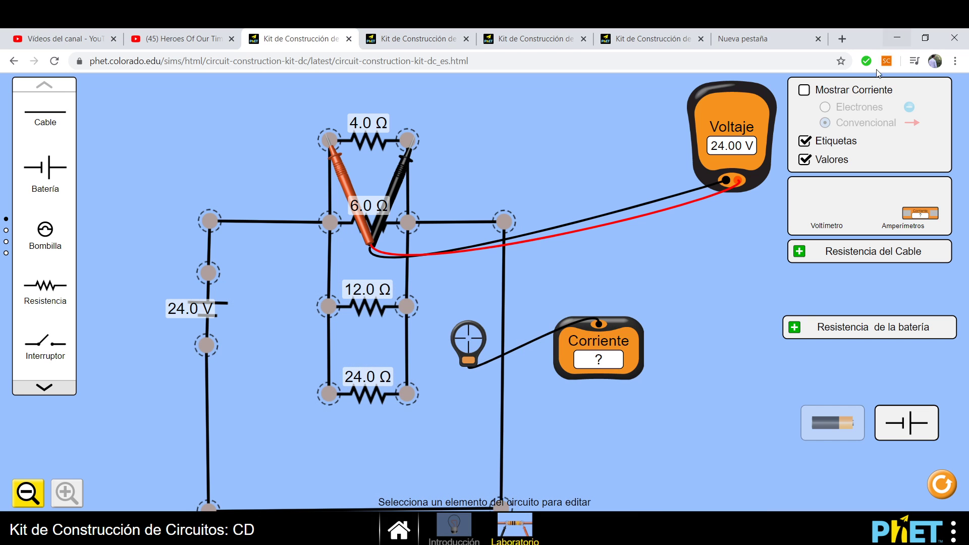
{"action": "left_click_drag", "start_coordinate": [355, 196], "coordinate": [523, 193]}
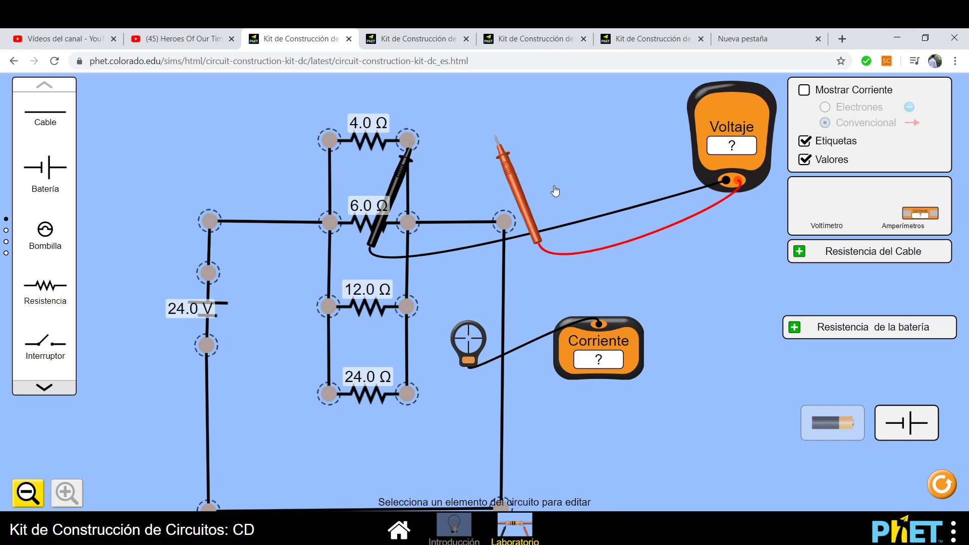
{"action": "left_click_drag", "start_coordinate": [413, 164], "coordinate": [653, 179]}
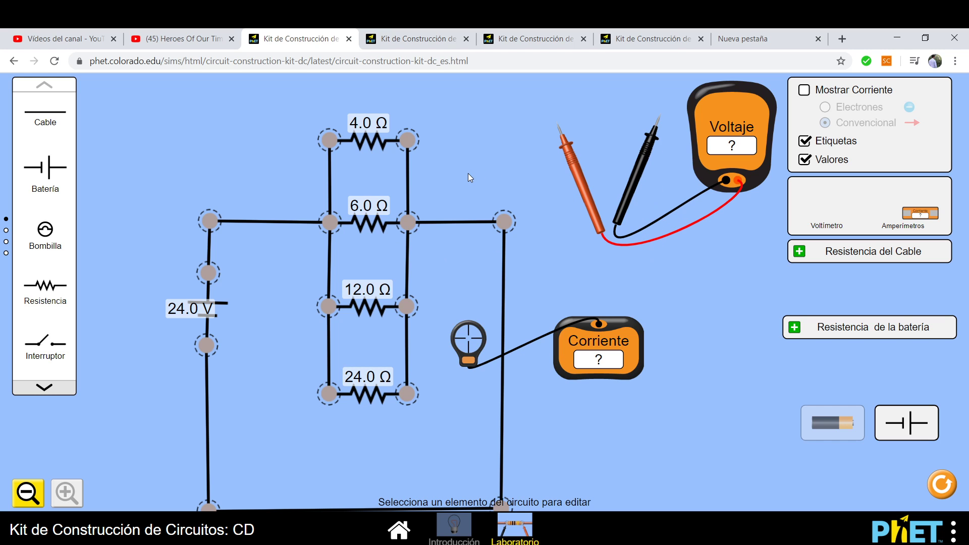
{"action": "left_click", "coordinate": [805, 91]}
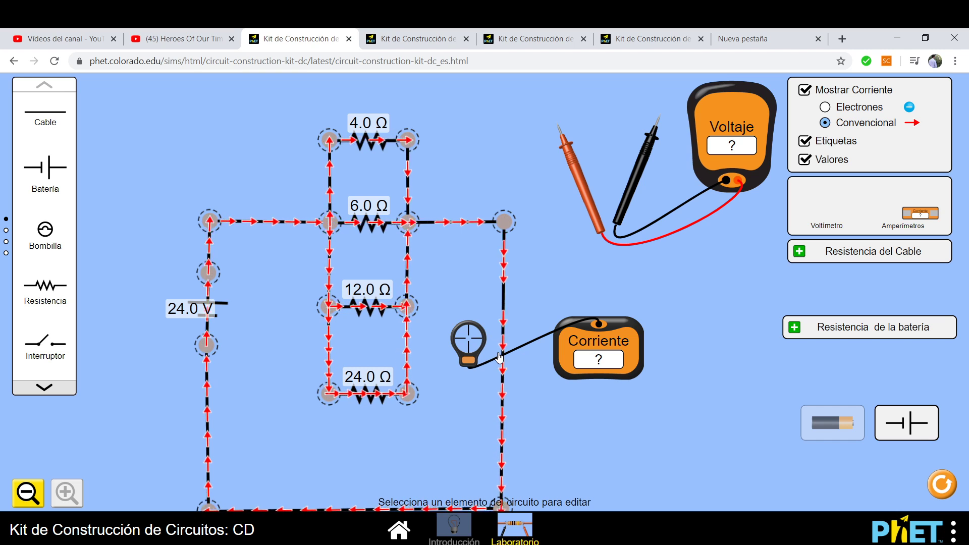
Read 6.00 A in the 4.0 Ω branch, 1.00 A in 24.0 Ω and 13.00 A total, then view the 32 V tab.
{"action": "left_click_drag", "start_coordinate": [466, 353], "coordinate": [365, 145]}
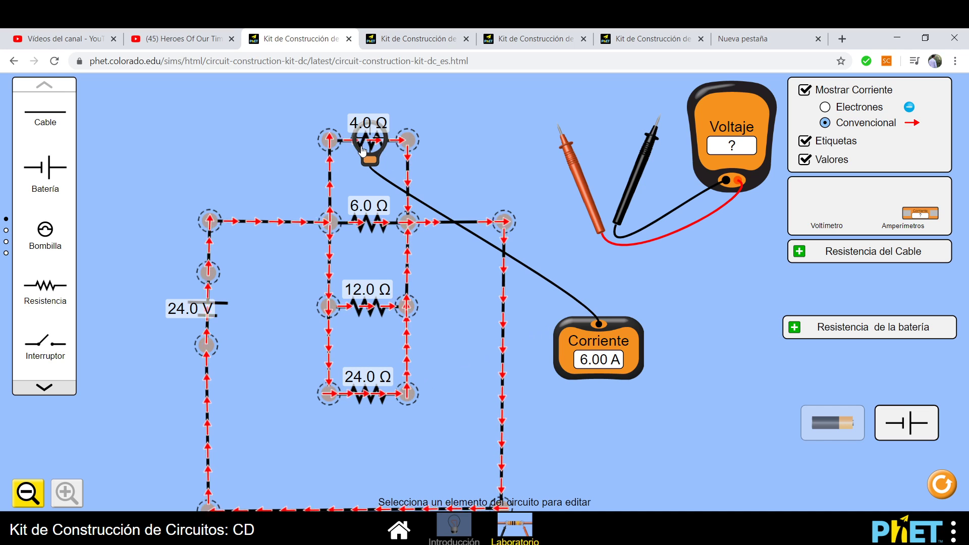
{"action": "left_click_drag", "start_coordinate": [367, 161], "coordinate": [371, 407]}
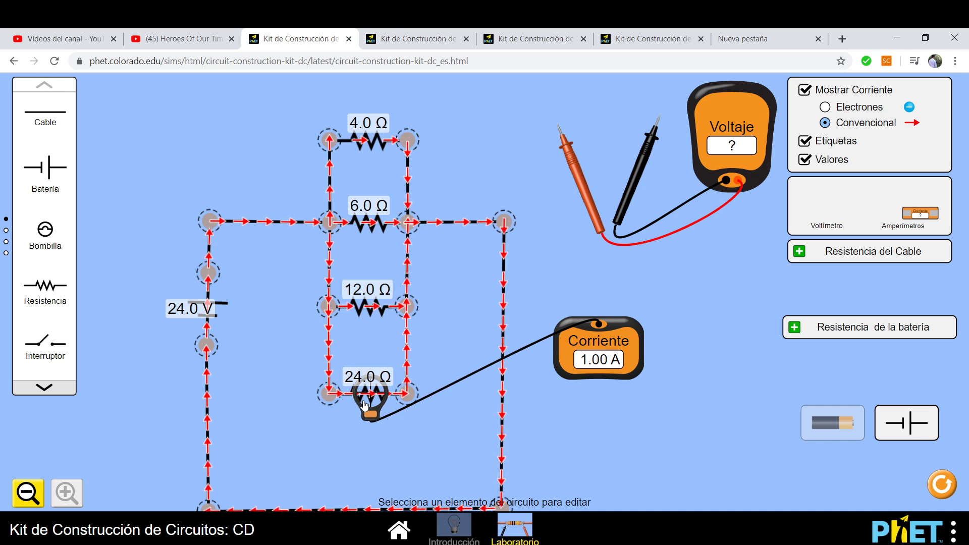
{"action": "left_click_drag", "start_coordinate": [366, 404], "coordinate": [277, 235]}
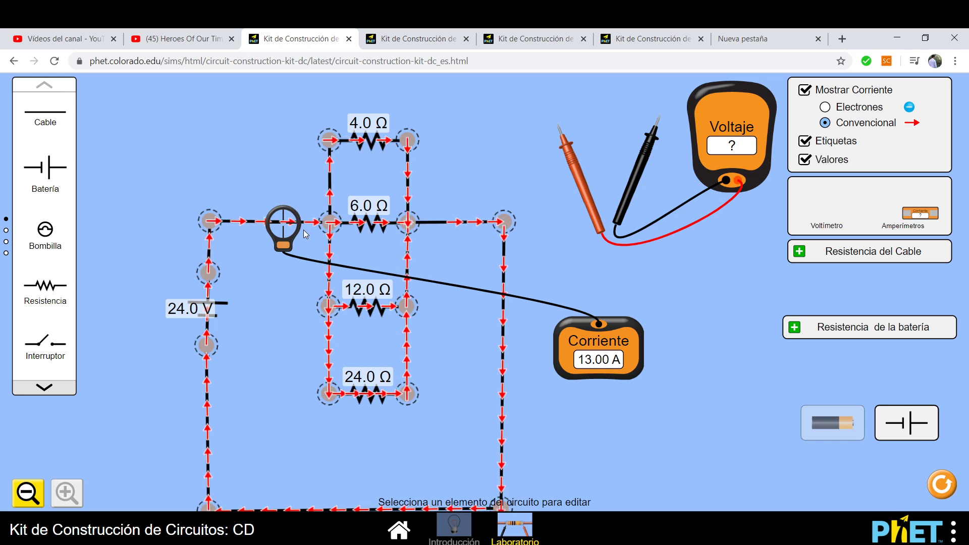
{"action": "left_click_drag", "start_coordinate": [283, 235], "coordinate": [440, 234]}
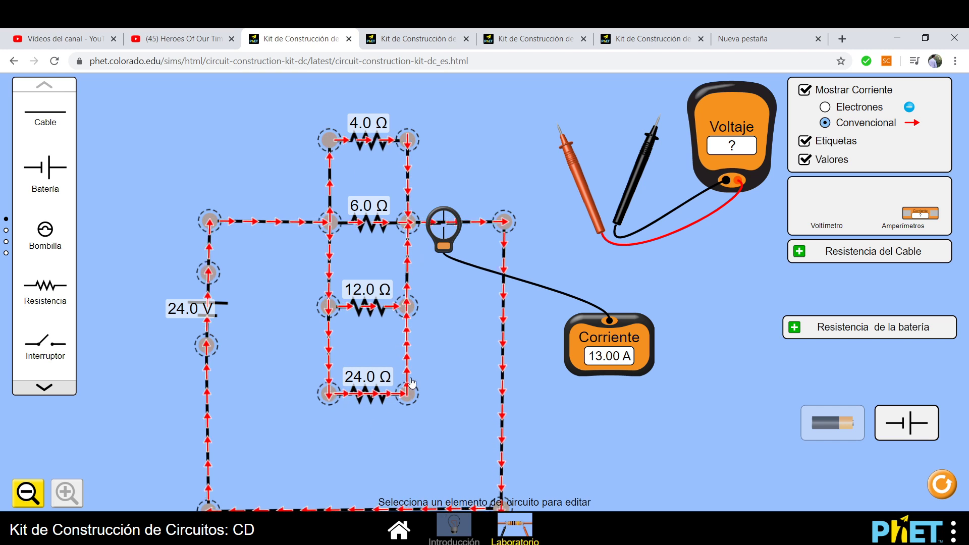
{"action": "left_click", "coordinate": [409, 39]}
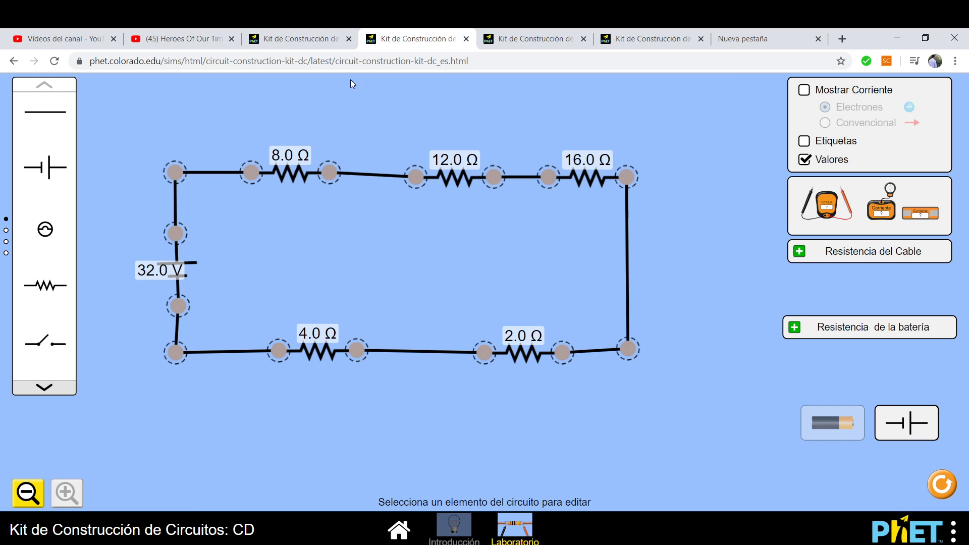
Remove the ammeter probe and read 24.00 V across the 4.0 Ω, then the 24.0 Ω, parallel resistor.
{"action": "left_click", "coordinate": [314, 33]}
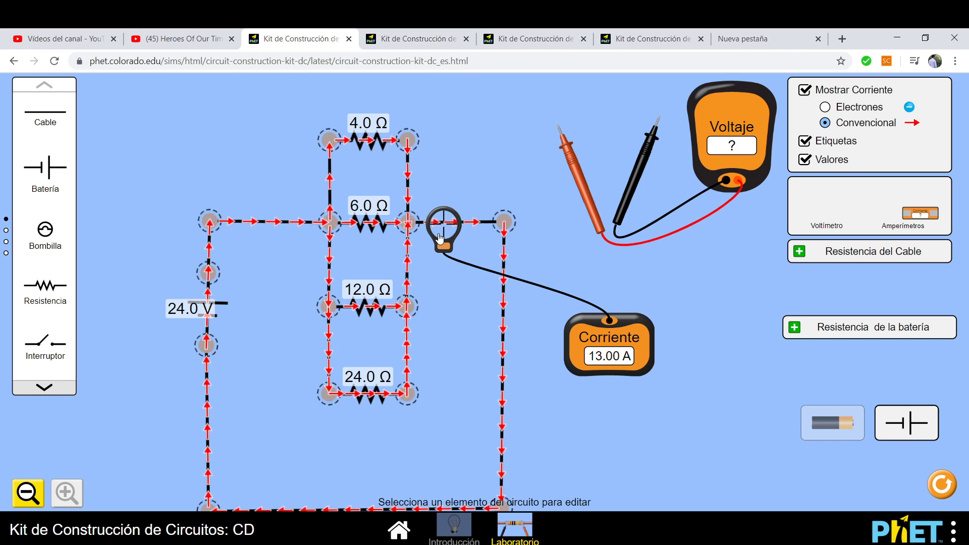
{"action": "left_click_drag", "start_coordinate": [440, 237], "coordinate": [697, 297]}
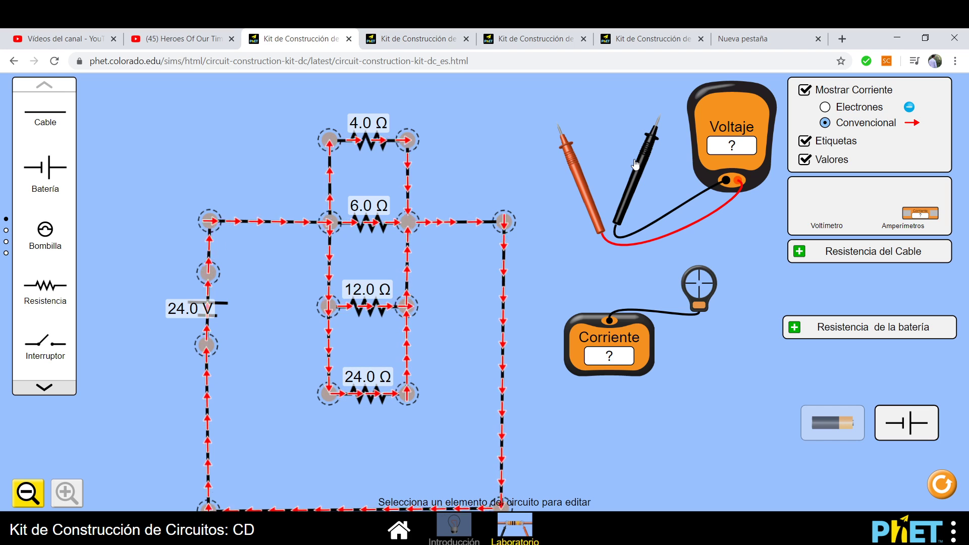
{"action": "left_click_drag", "start_coordinate": [636, 164], "coordinate": [382, 187]}
{"action": "left_click_drag", "start_coordinate": [582, 178], "coordinate": [352, 195]}
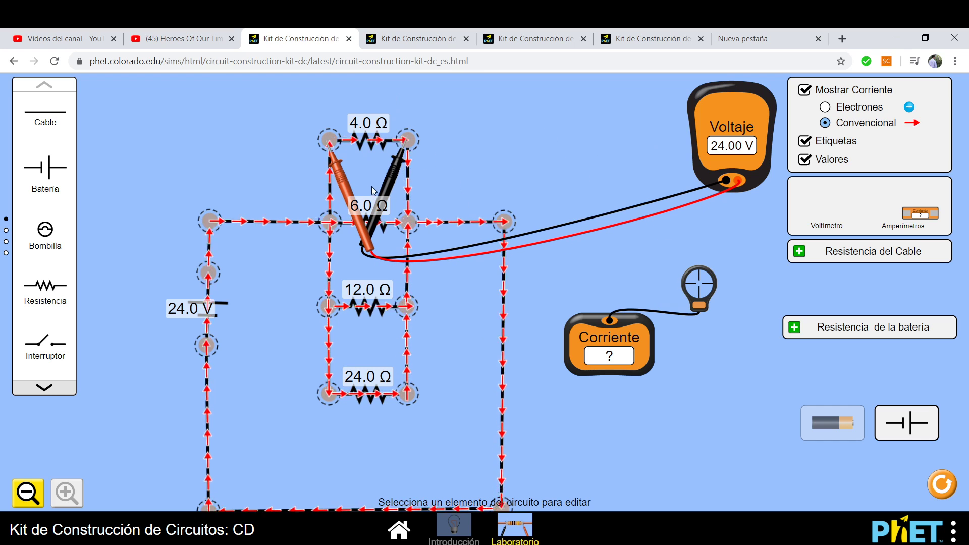
{"action": "left_click_drag", "start_coordinate": [386, 188], "coordinate": [386, 444]}
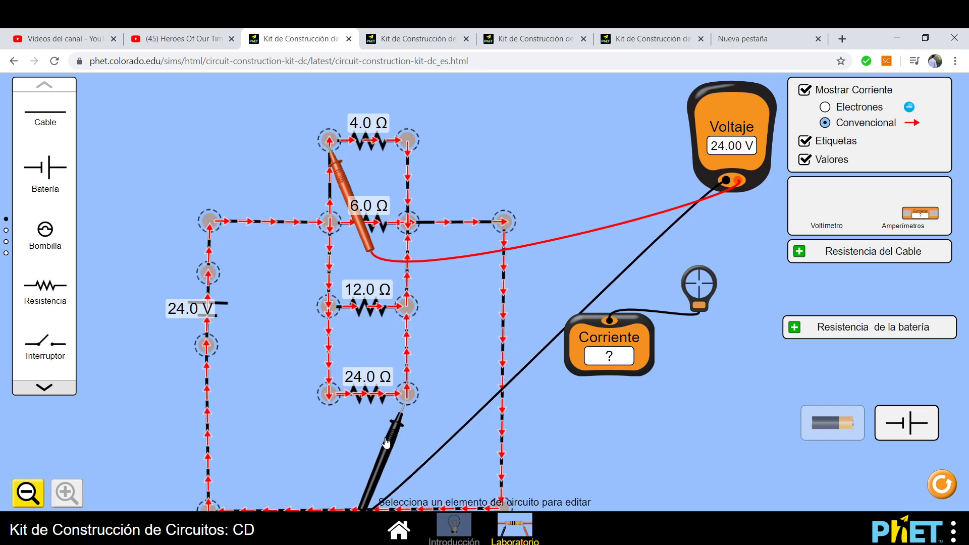
{"action": "left_click_drag", "start_coordinate": [364, 245], "coordinate": [362, 488]}
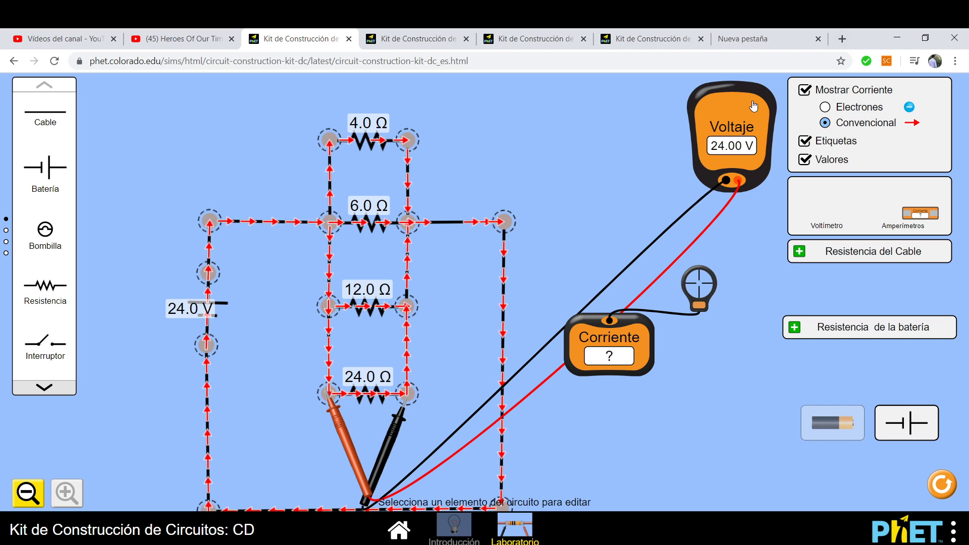
{"action": "left_click", "coordinate": [411, 38]}
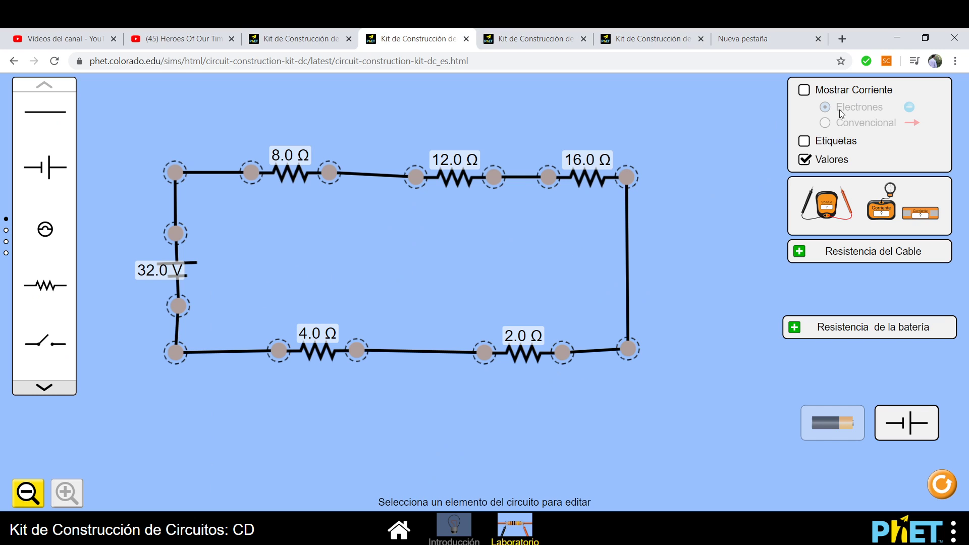
Show conventional current arrows in the series circuit, place an ammeter beside it, then park it away.
{"action": "left_click", "coordinate": [805, 90]}
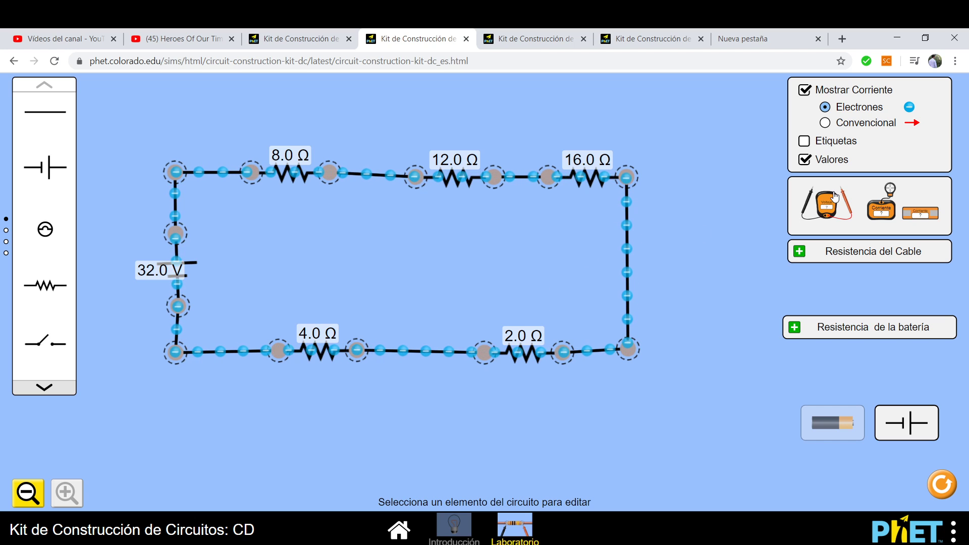
{"action": "left_click_drag", "start_coordinate": [881, 207], "coordinate": [268, 262]}
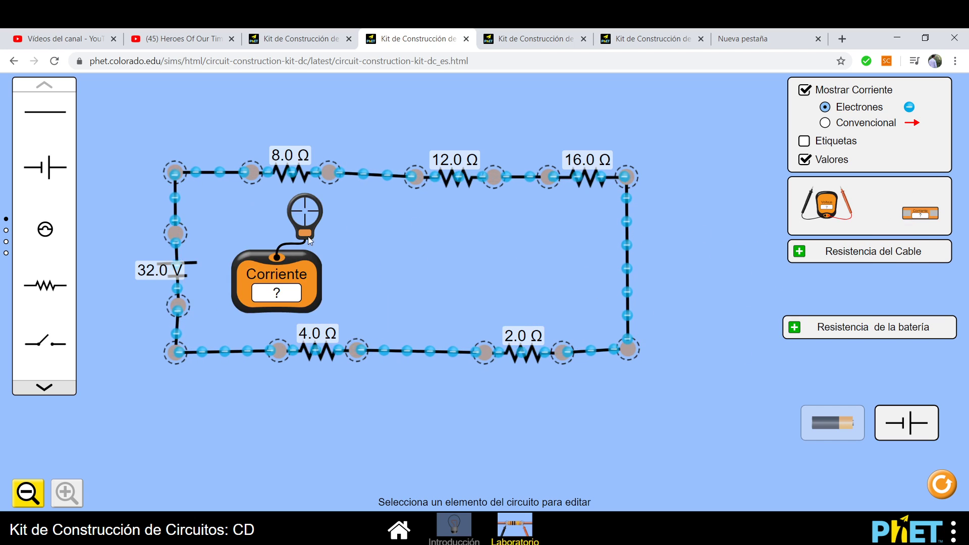
{"action": "left_click", "coordinate": [838, 126]}
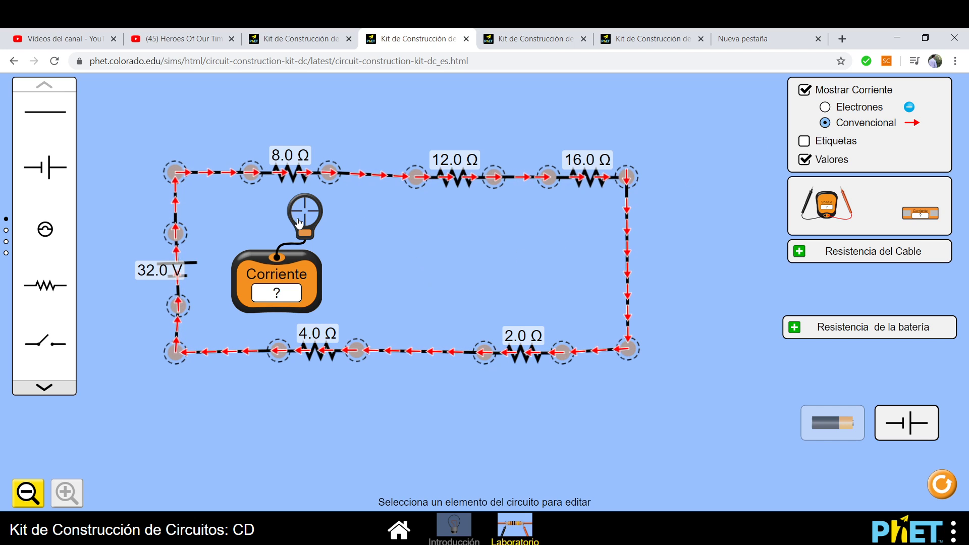
{"action": "left_click_drag", "start_coordinate": [292, 217], "coordinate": [274, 238]}
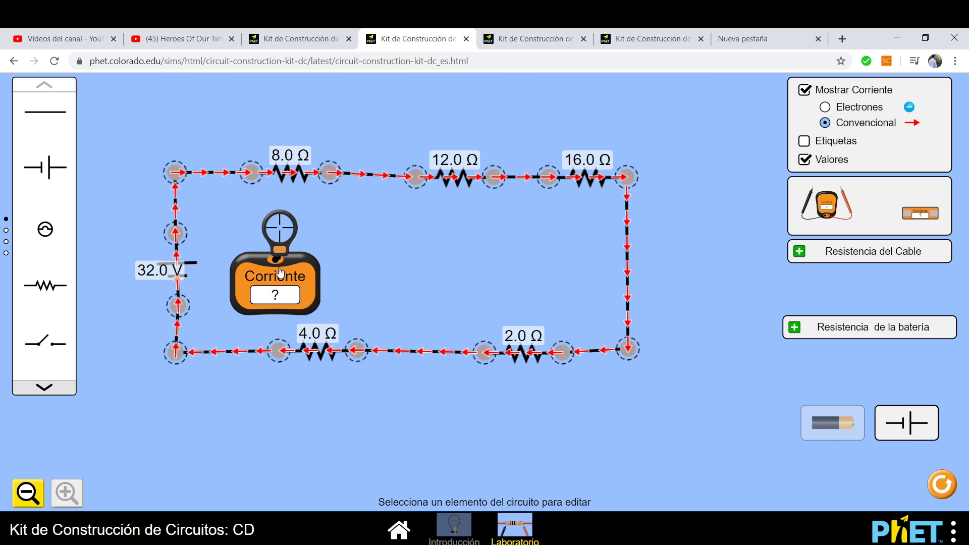
{"action": "left_click_drag", "start_coordinate": [291, 257], "coordinate": [281, 440]}
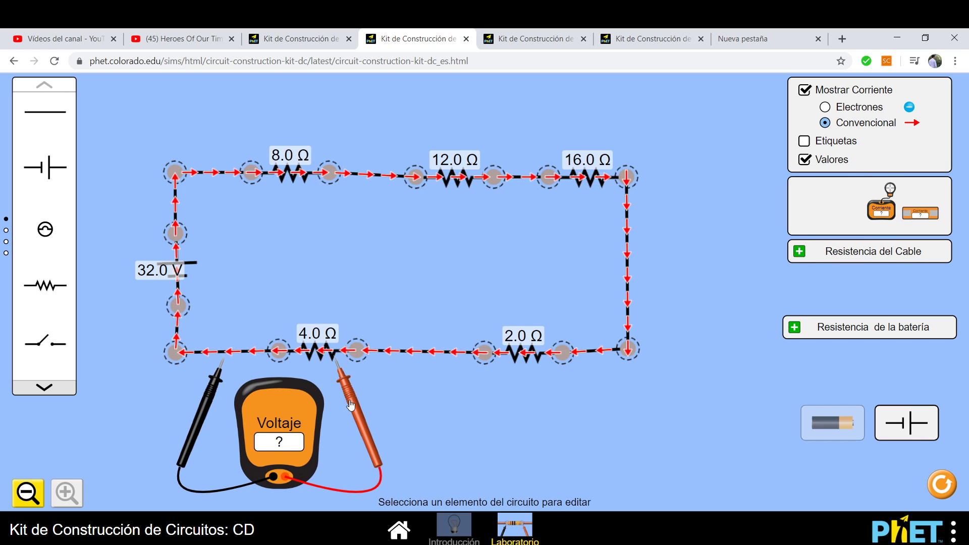
Measure 6.10 V across the 8.0 Ω resistor and 1.52 V across the 2.0 Ω resistor.
{"action": "left_click_drag", "start_coordinate": [351, 405], "coordinate": [267, 209]}
{"action": "left_click_drag", "start_coordinate": [200, 419], "coordinate": [315, 217]}
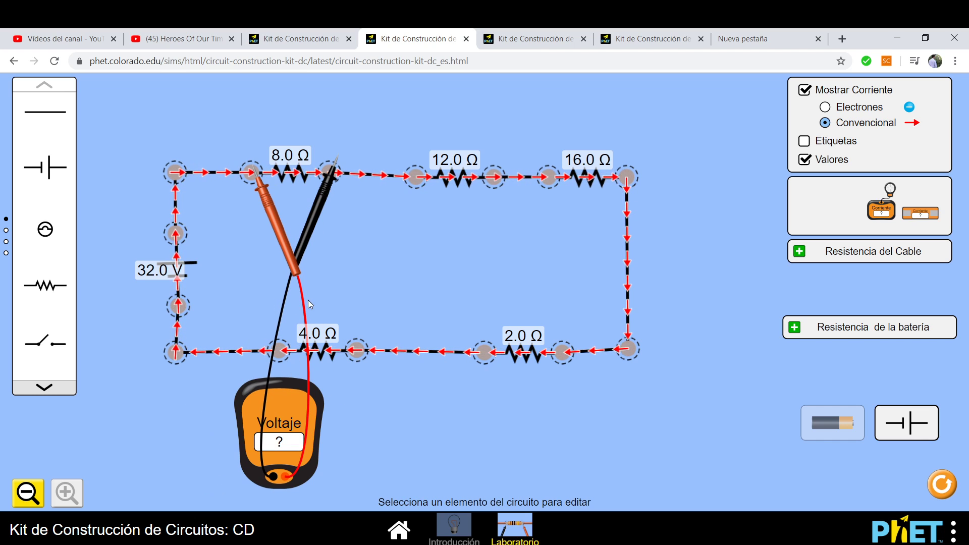
{"action": "left_click_drag", "start_coordinate": [315, 216], "coordinate": [309, 225]}
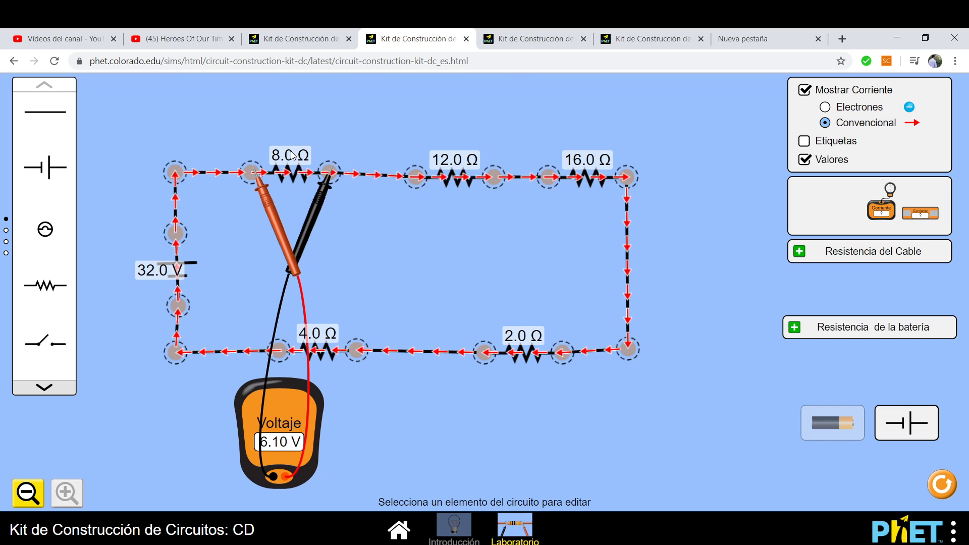
{"action": "left_click_drag", "start_coordinate": [306, 220], "coordinate": [461, 426]}
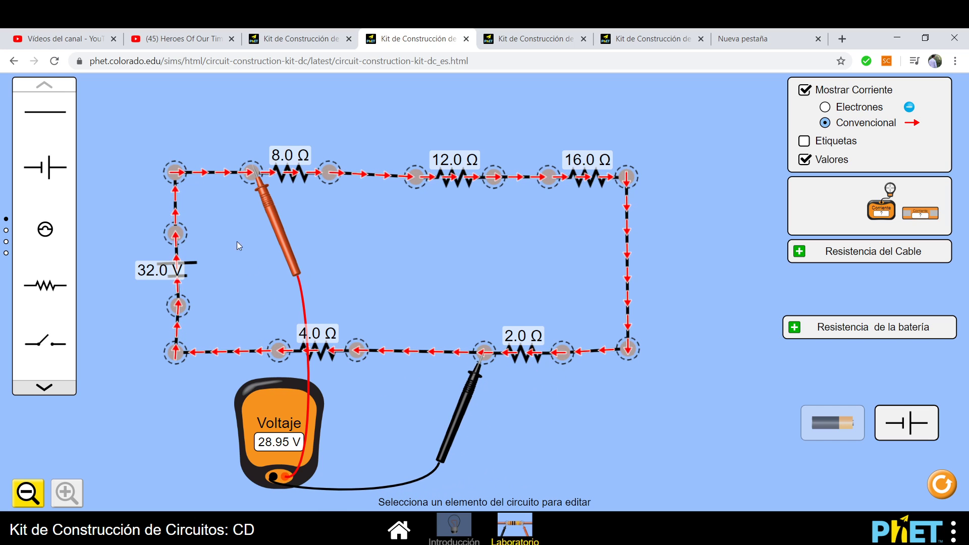
{"action": "left_click_drag", "start_coordinate": [257, 208], "coordinate": [578, 391]}
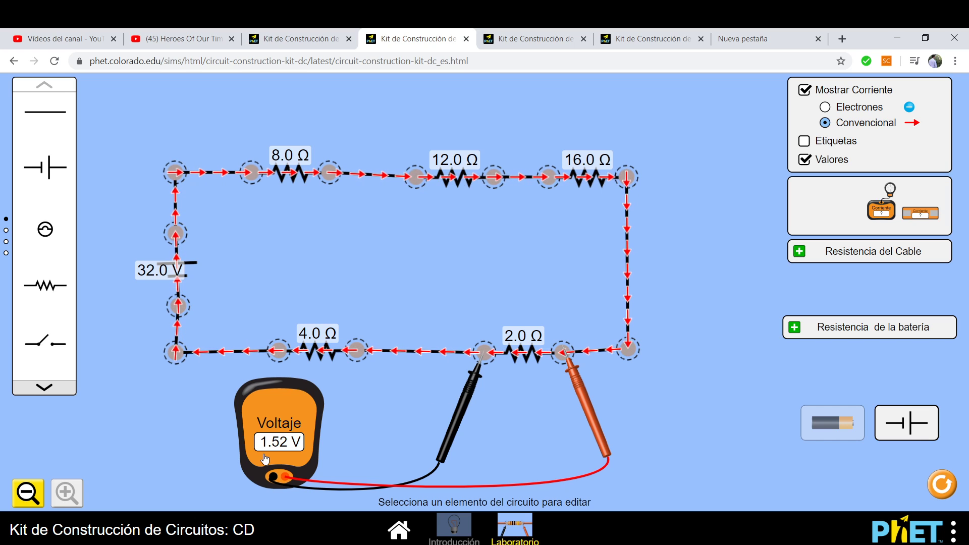
Measure 3.05 V across the 4.0 Ω resistor.
{"action": "left_click_drag", "start_coordinate": [460, 422], "coordinate": [261, 407]}
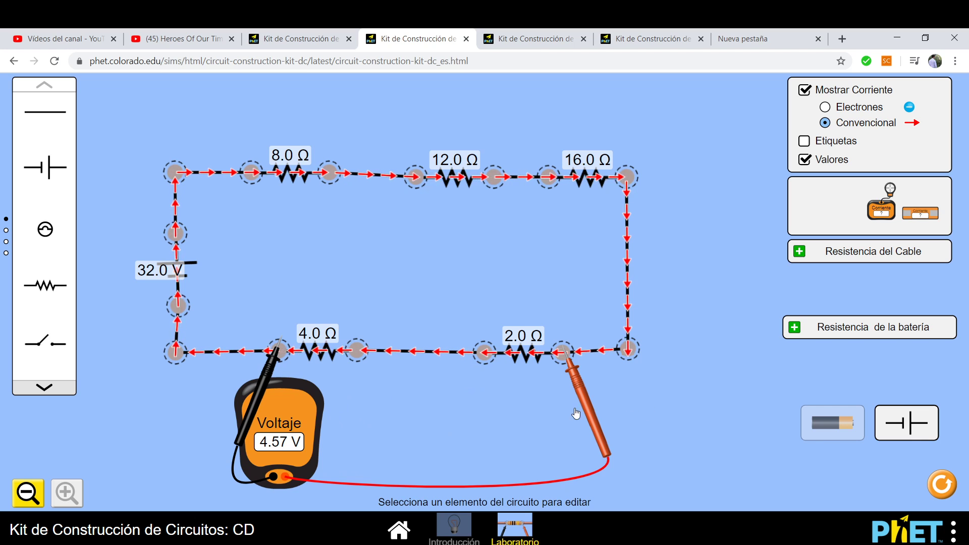
{"action": "left_click_drag", "start_coordinate": [590, 405], "coordinate": [386, 390]}
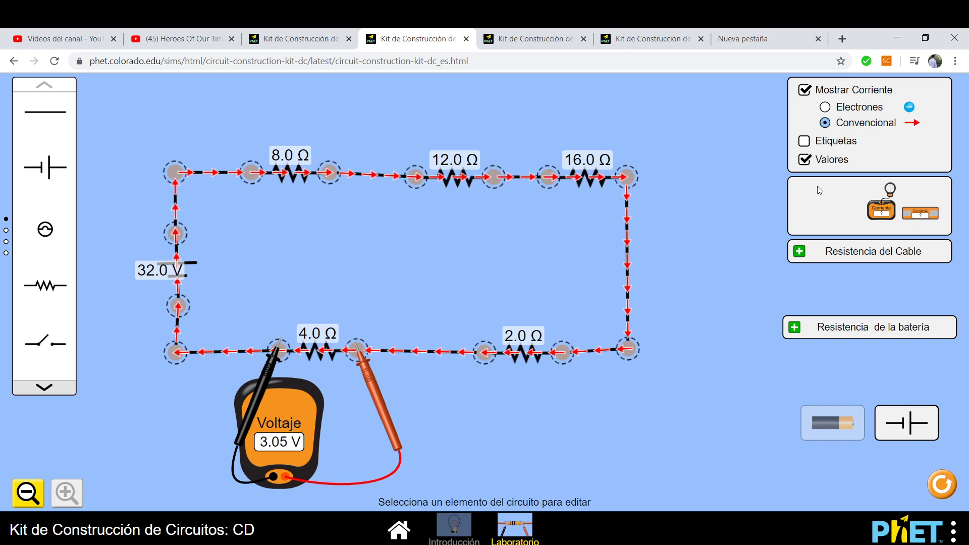
{"action": "mouse_move", "coordinate": [881, 207]}
{"action": "left_mouse_down"}
{"action": "mouse_move", "coordinate": [824, 226]}
{"action": "mouse_move", "coordinate": [309, 226]}
{"action": "mouse_move", "coordinate": [323, 213]}
{"action": "mouse_move", "coordinate": [379, 222]}
{"action": "mouse_move", "coordinate": [551, 212]}
{"action": "mouse_move", "coordinate": [595, 268]}
{"action": "mouse_move", "coordinate": [580, 384]}
{"action": "mouse_move", "coordinate": [441, 298]}
{"action": "mouse_move", "coordinate": [888, 205]}
{"action": "left_mouse_up"}
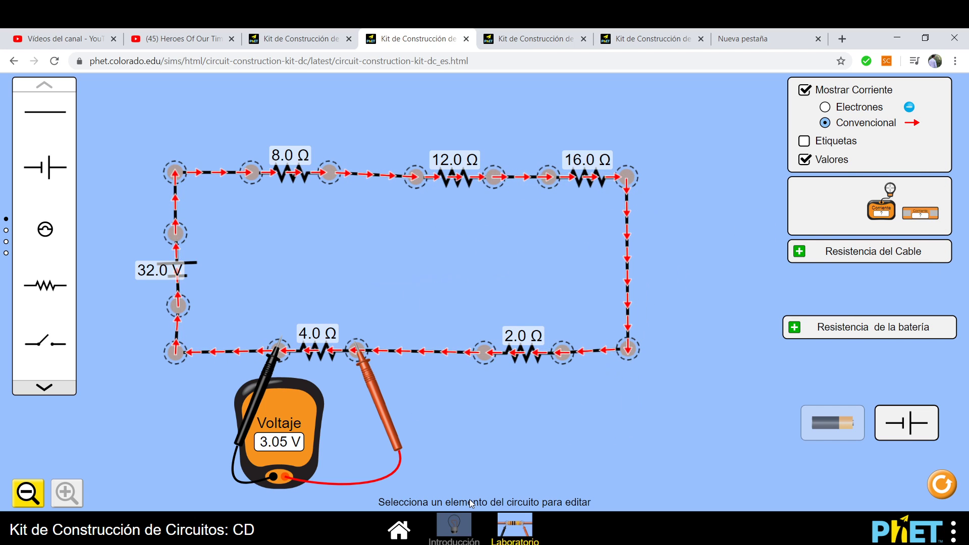